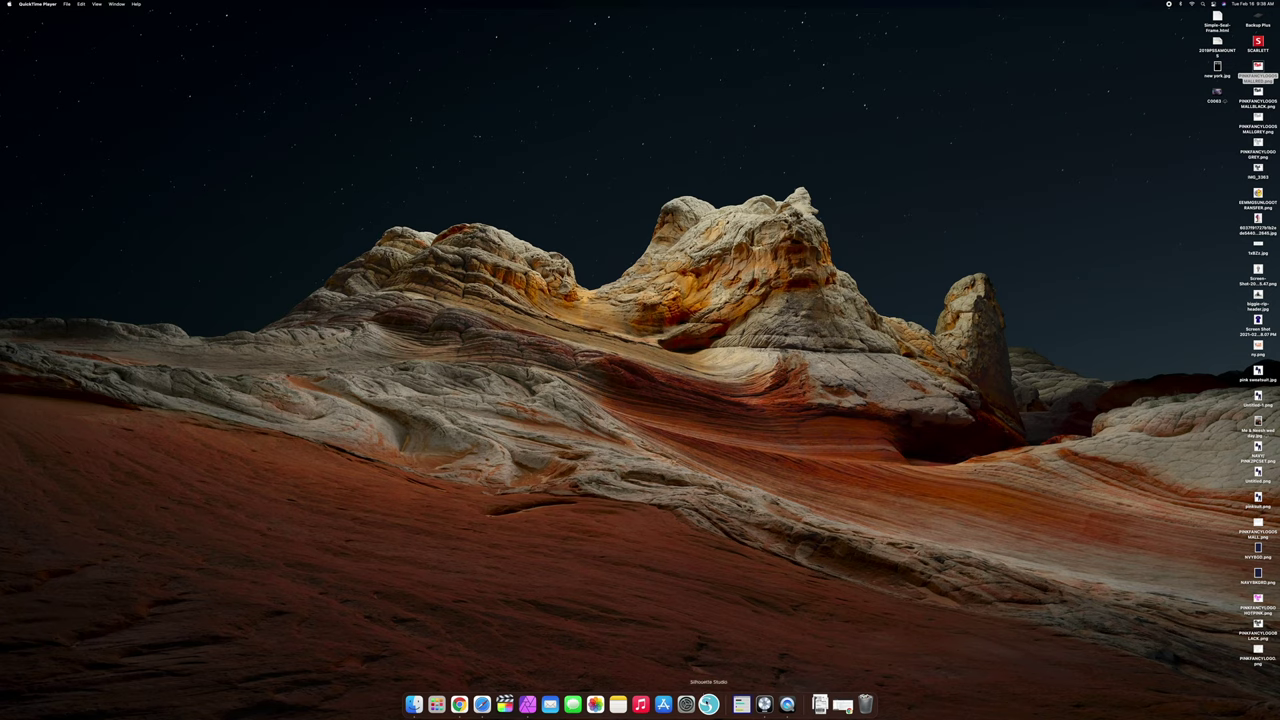
Step: Launch Silhouette Studio and open the cartoon dog PNG at the head of the recent files list
click(708, 704)
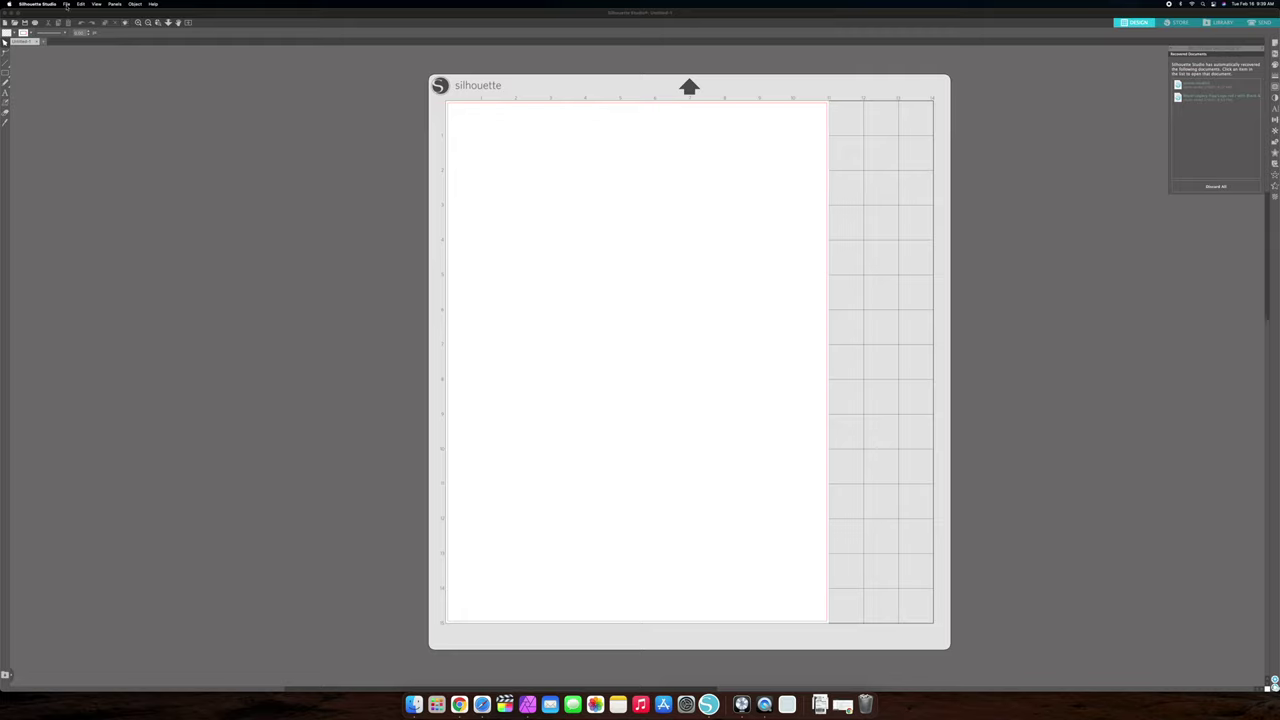
click(66, 5)
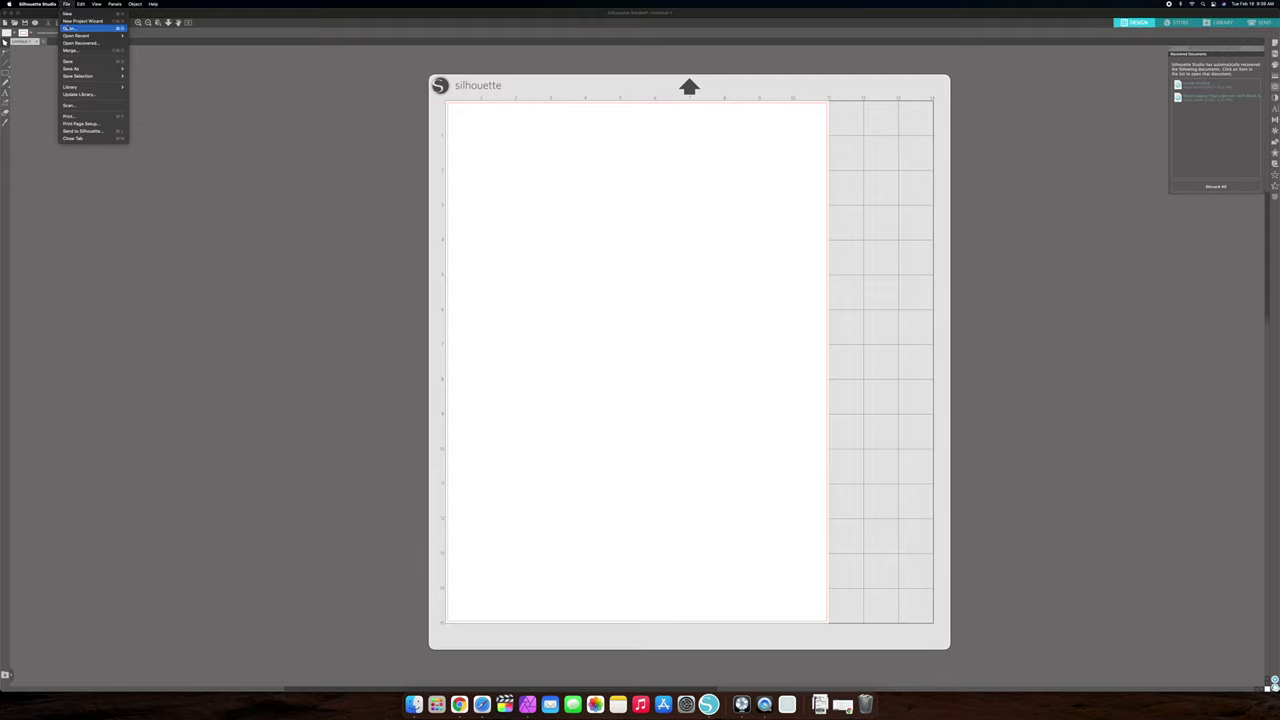
mouse_move(72, 35)
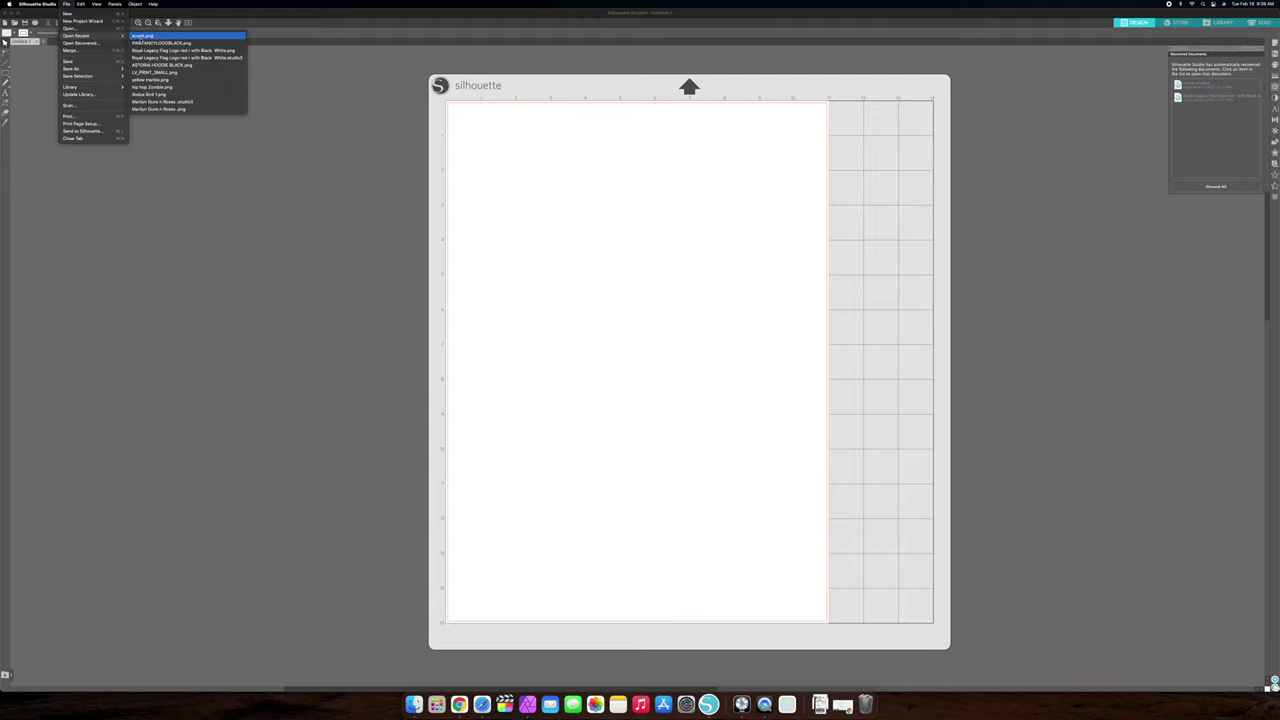
click(141, 36)
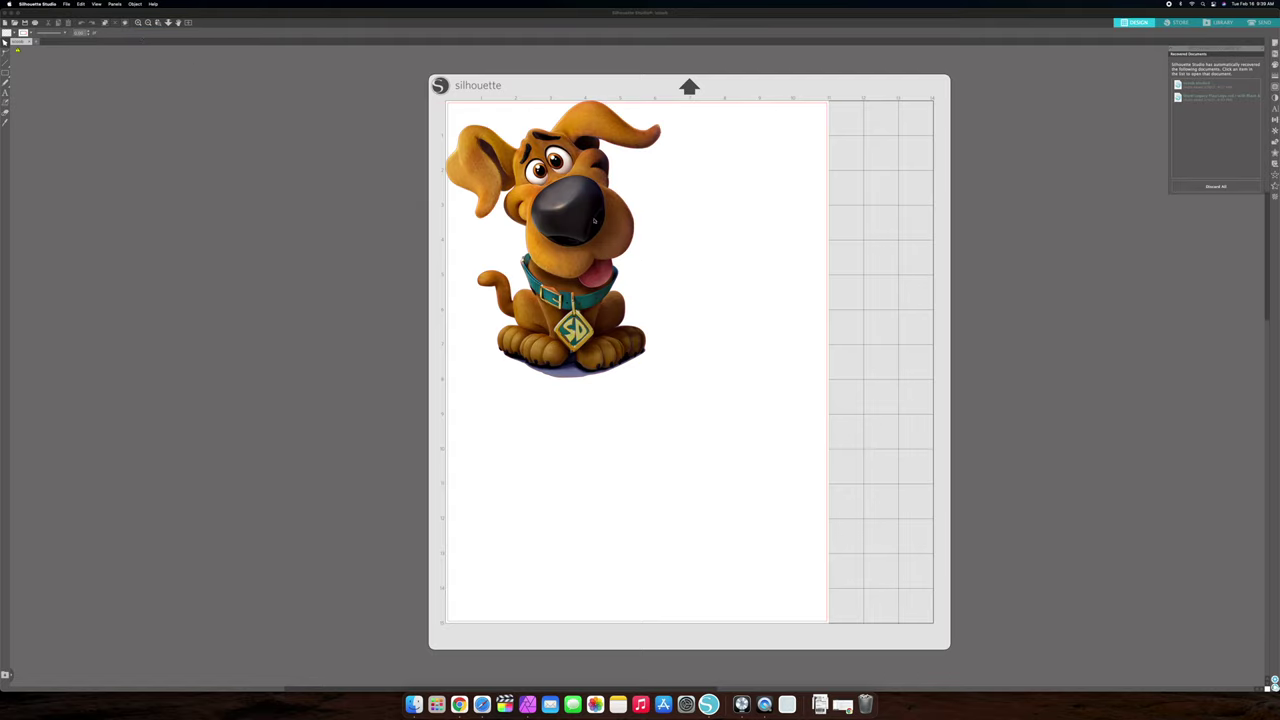
Step: Enlarge the dog image proportionally to about 8 inches wide and position it near the middle of the page's upper area
drag(594, 220, 638, 278)
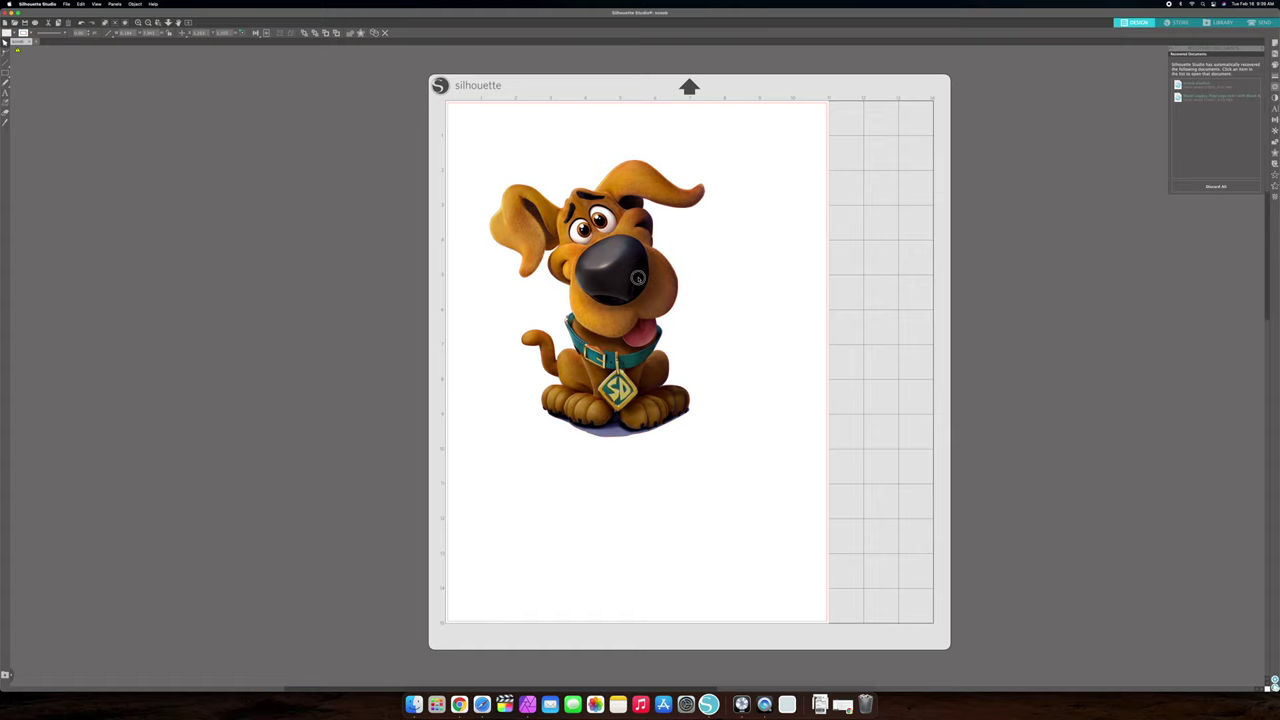
key(Escape)
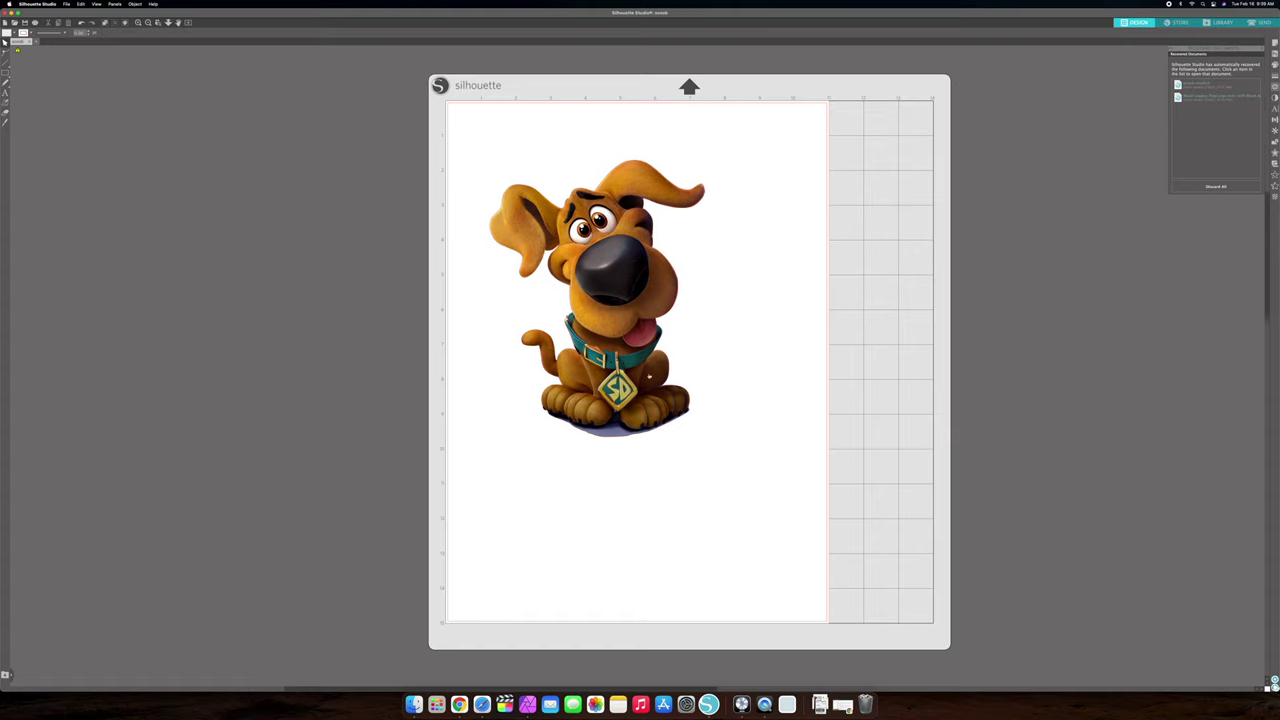
click(649, 374)
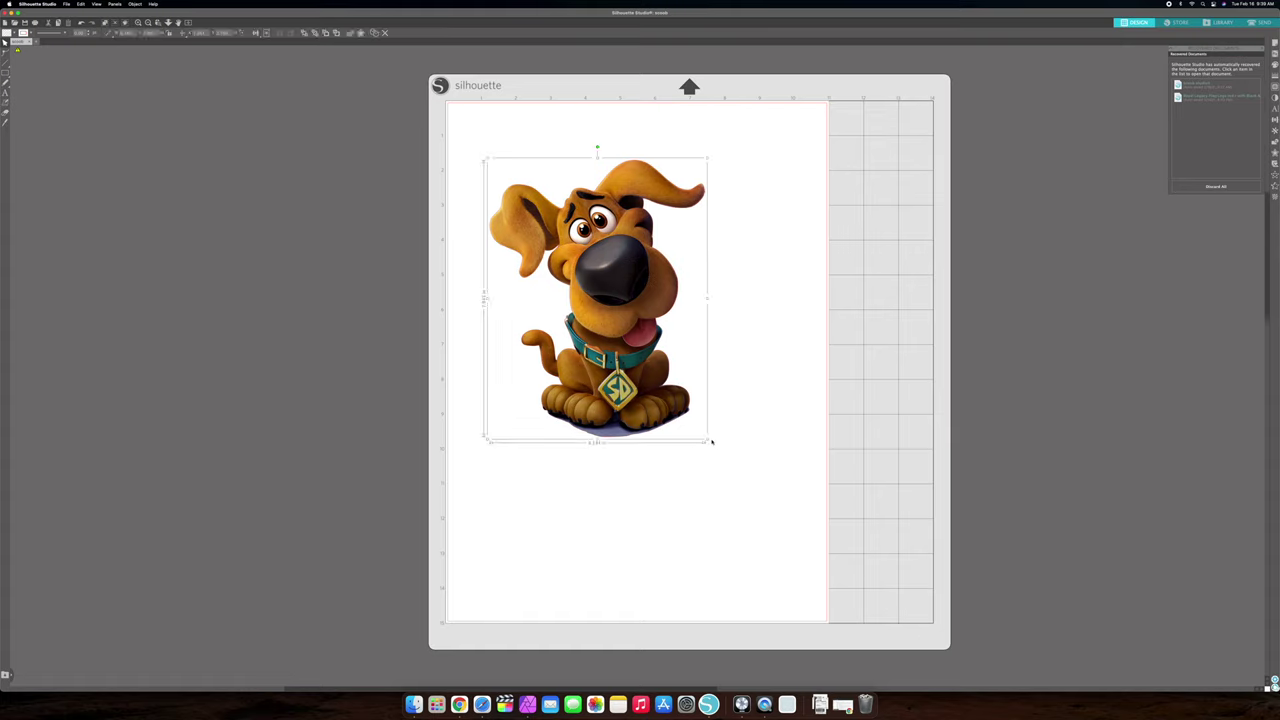
drag(707, 439, 754, 504)
drag(671, 357, 650, 343)
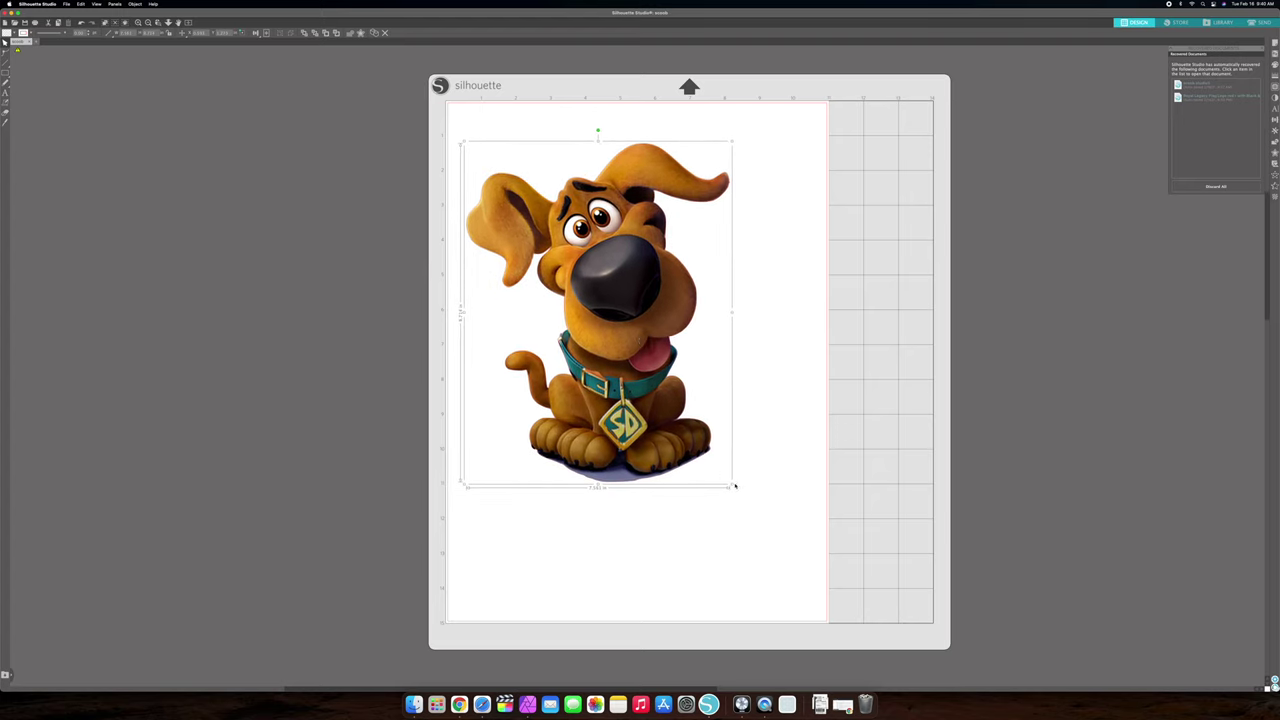
drag(730, 485, 744, 501)
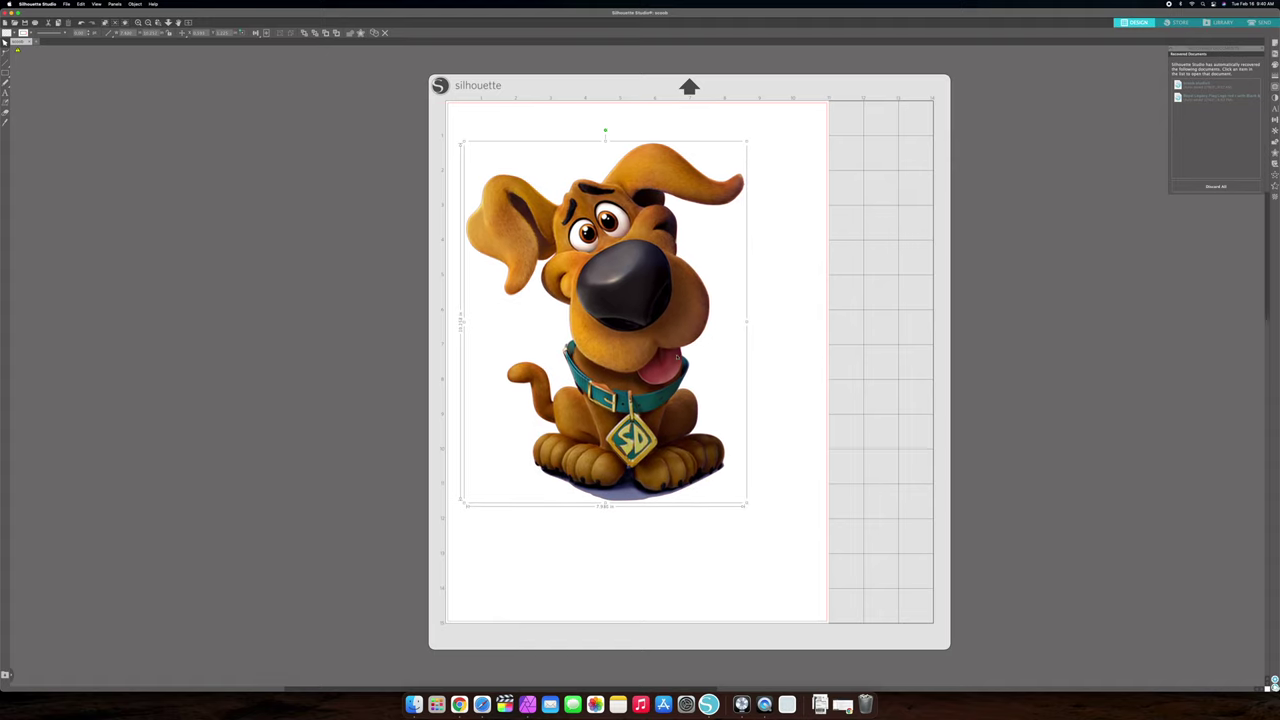
drag(661, 341, 675, 329)
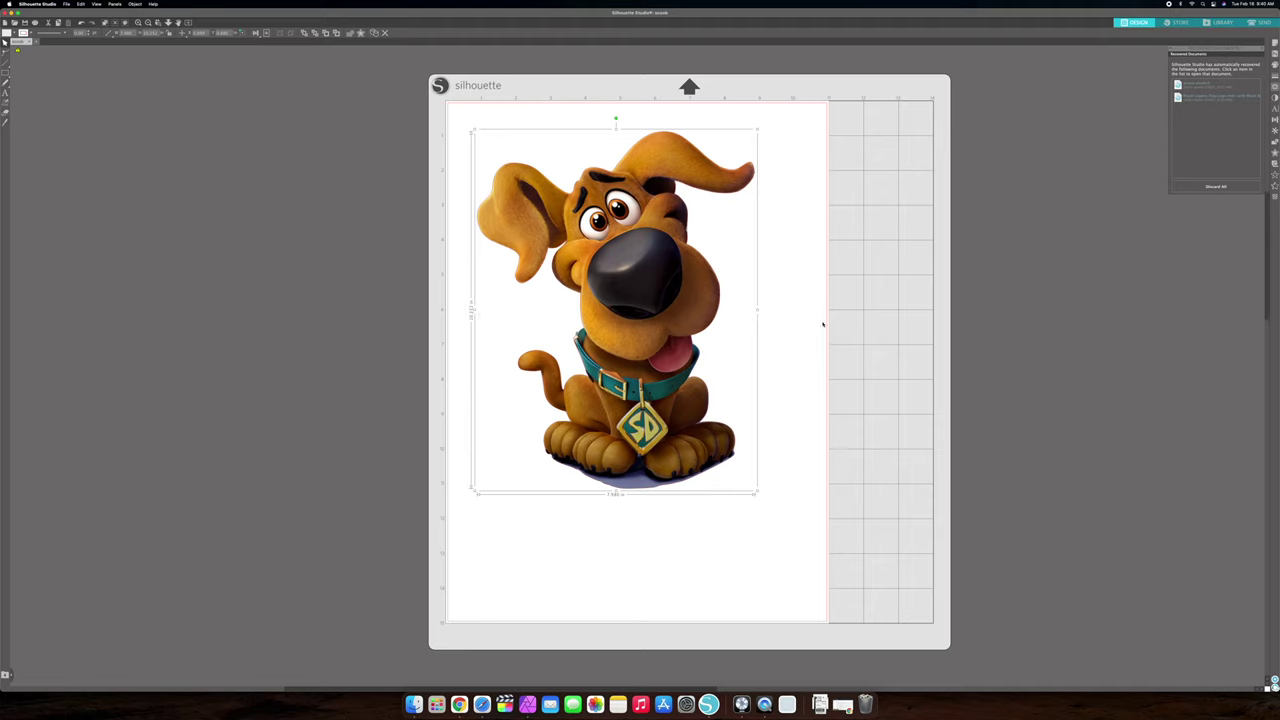
drag(628, 342, 629, 342)
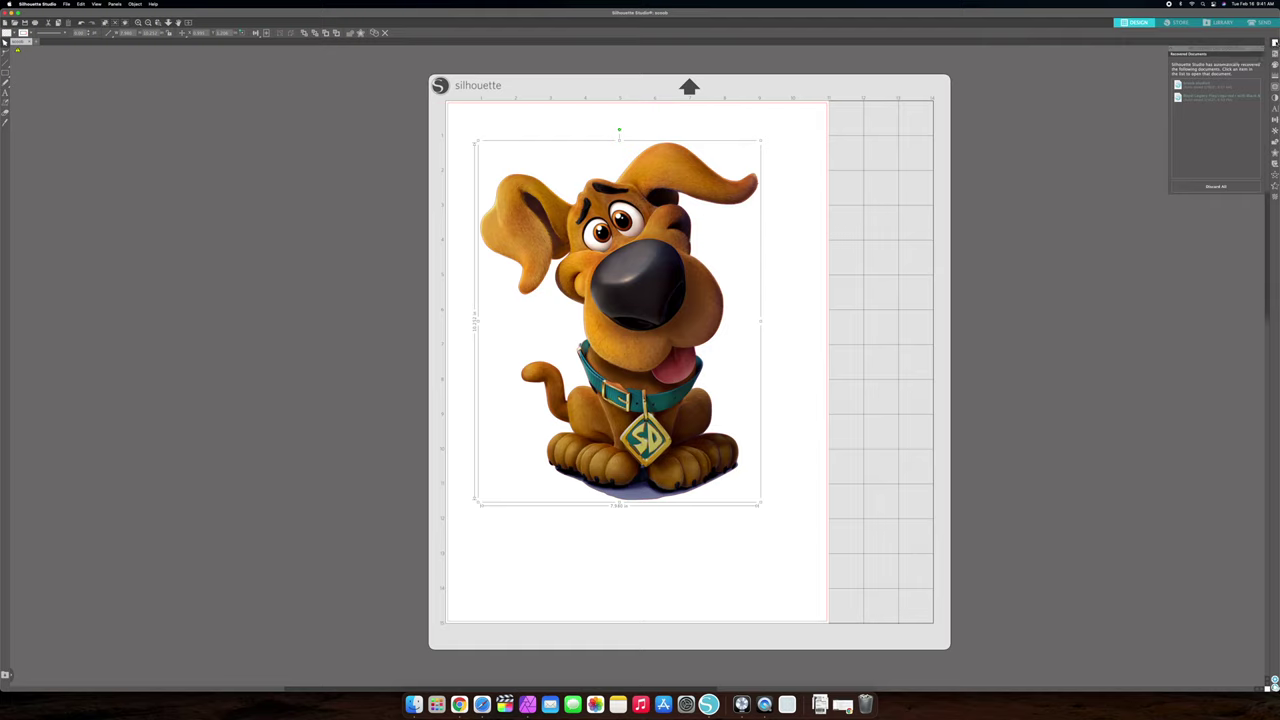
Step: Open the page setup and review the available media sizes, keeping the Custom size
click(1274, 53)
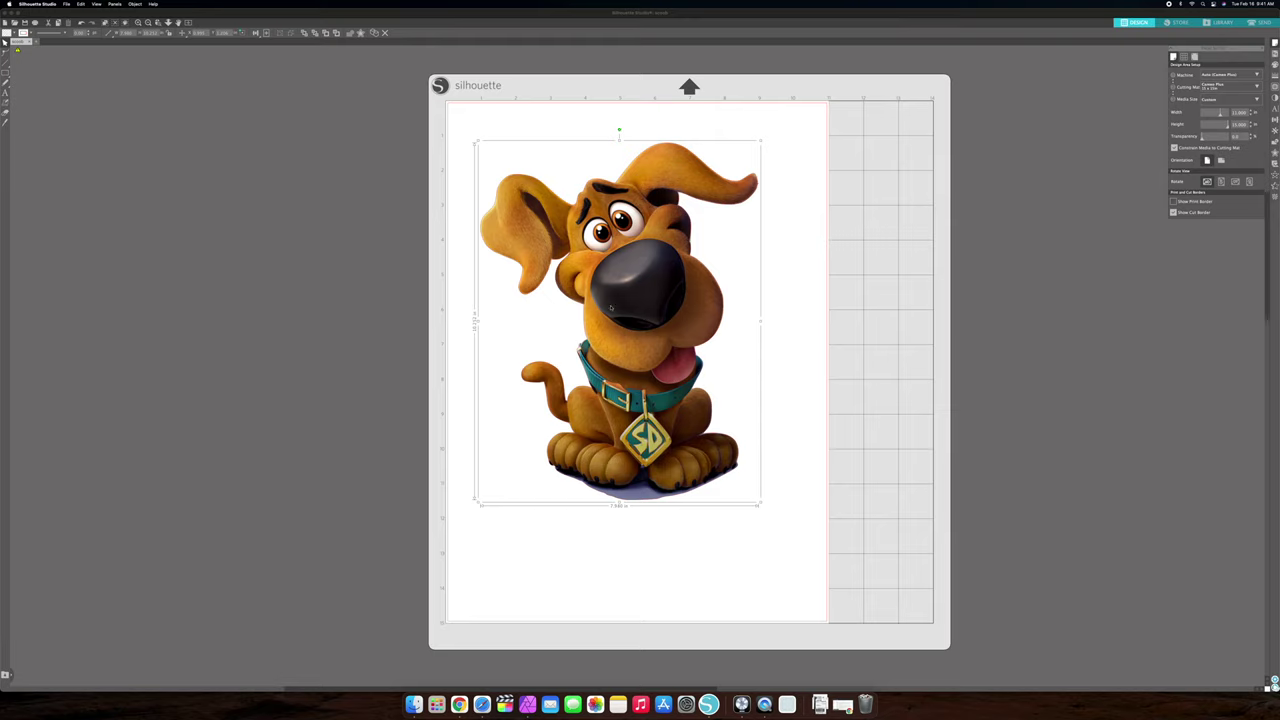
scroll(160, 117, down, 1)
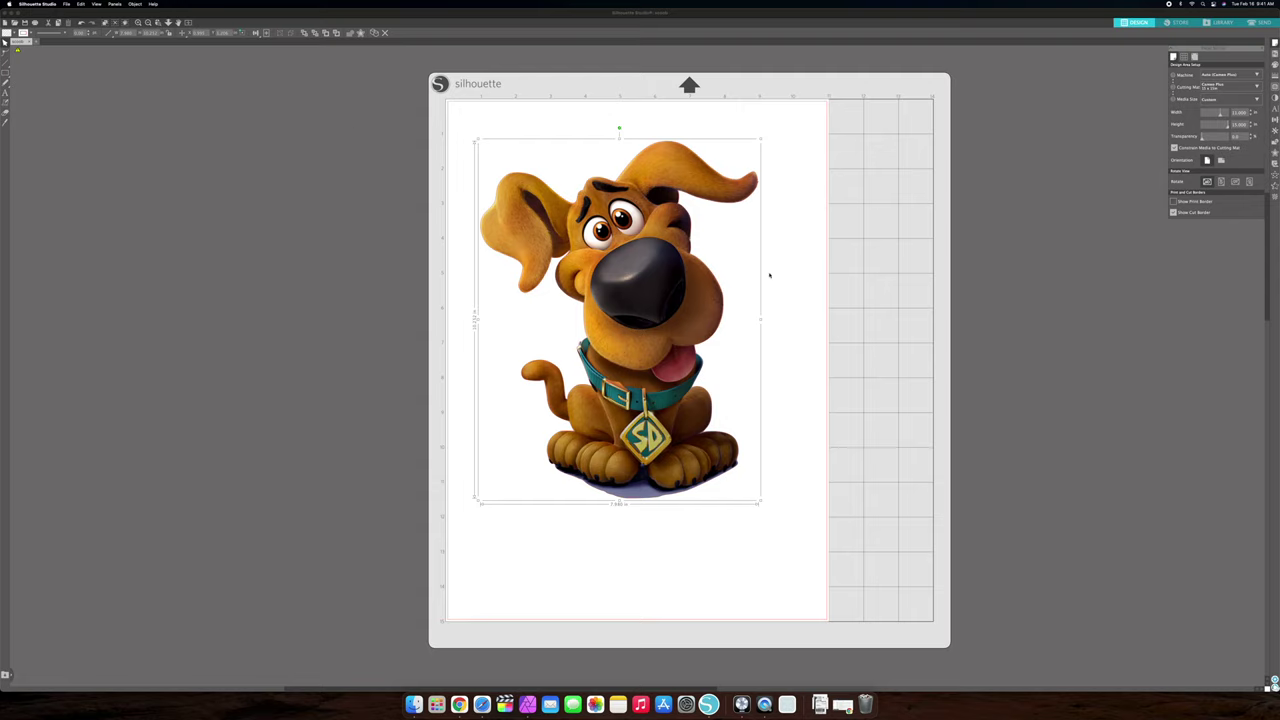
scroll(1035, 267, up, 1)
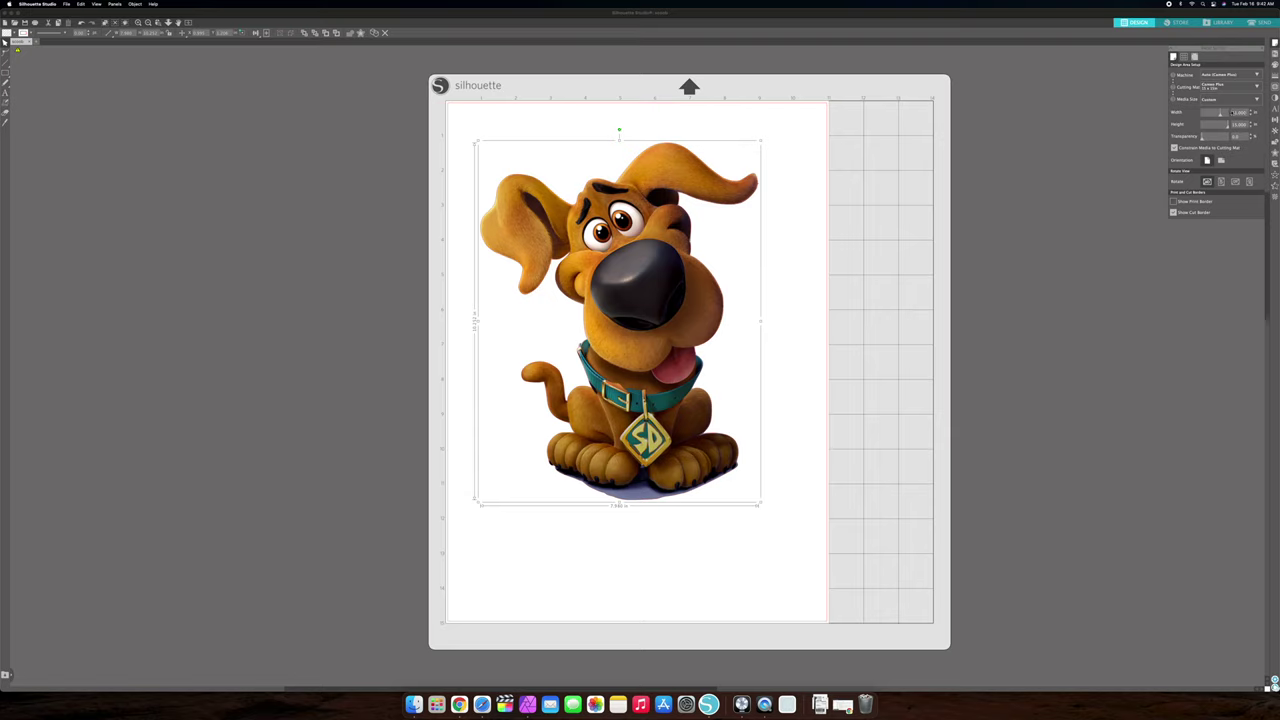
click(1221, 99)
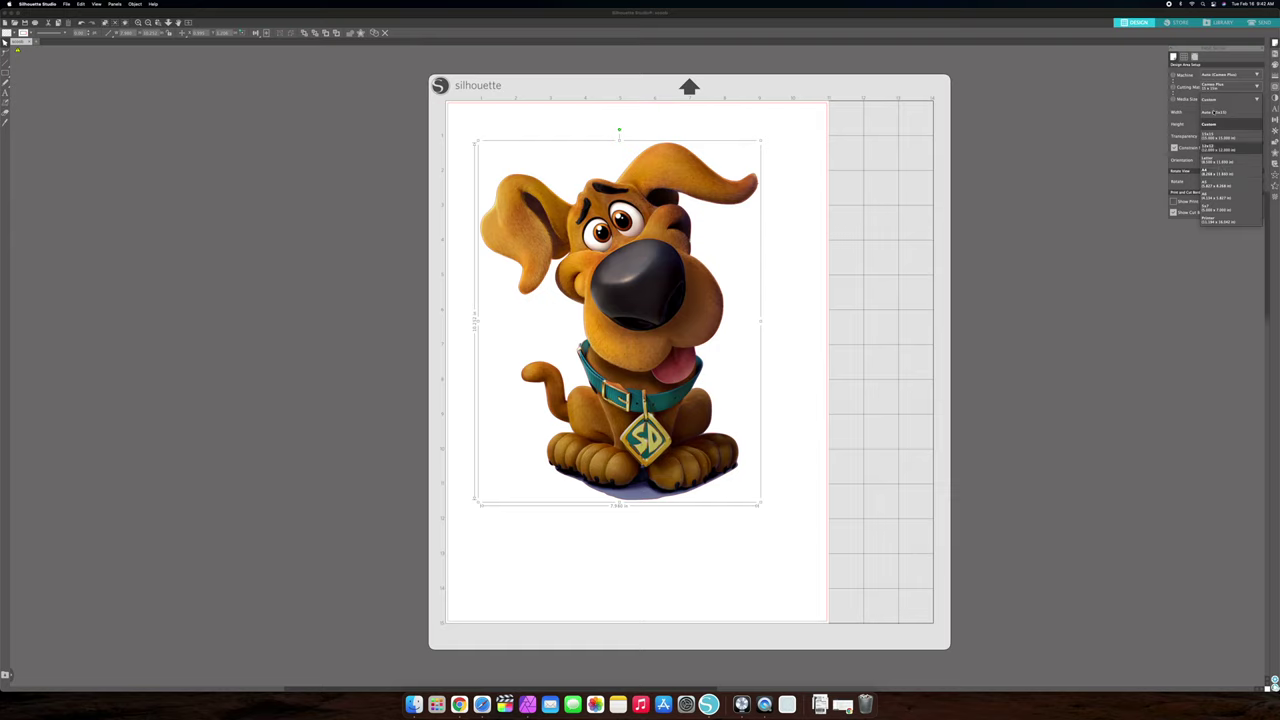
click(1224, 162)
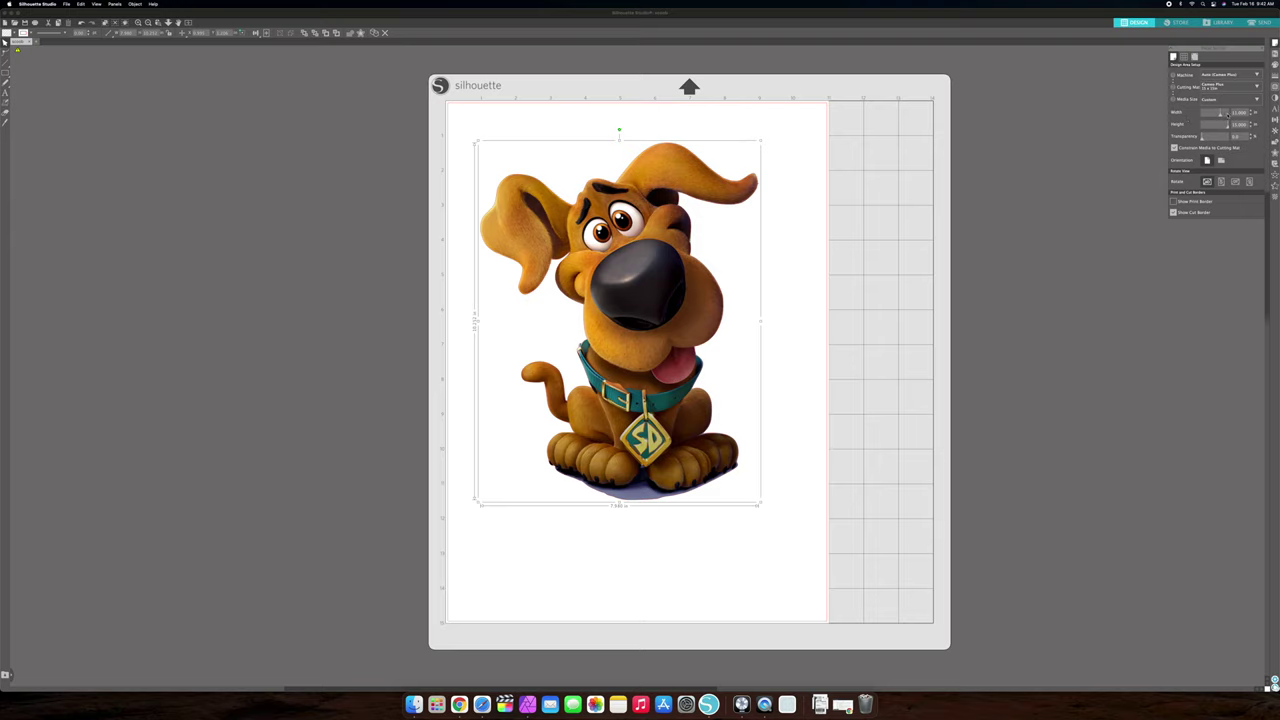
Step: Try narrower and wider widths for the custom media
scroll(1220, 115, up, 1)
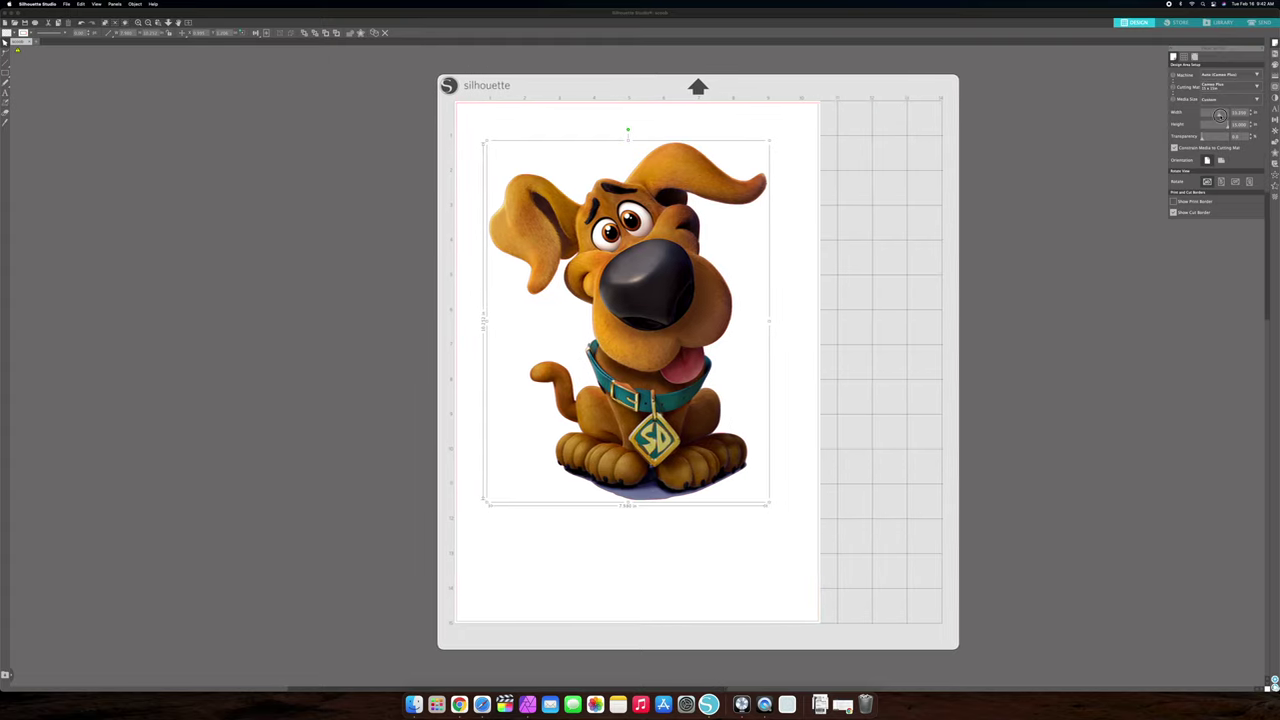
click(1239, 113)
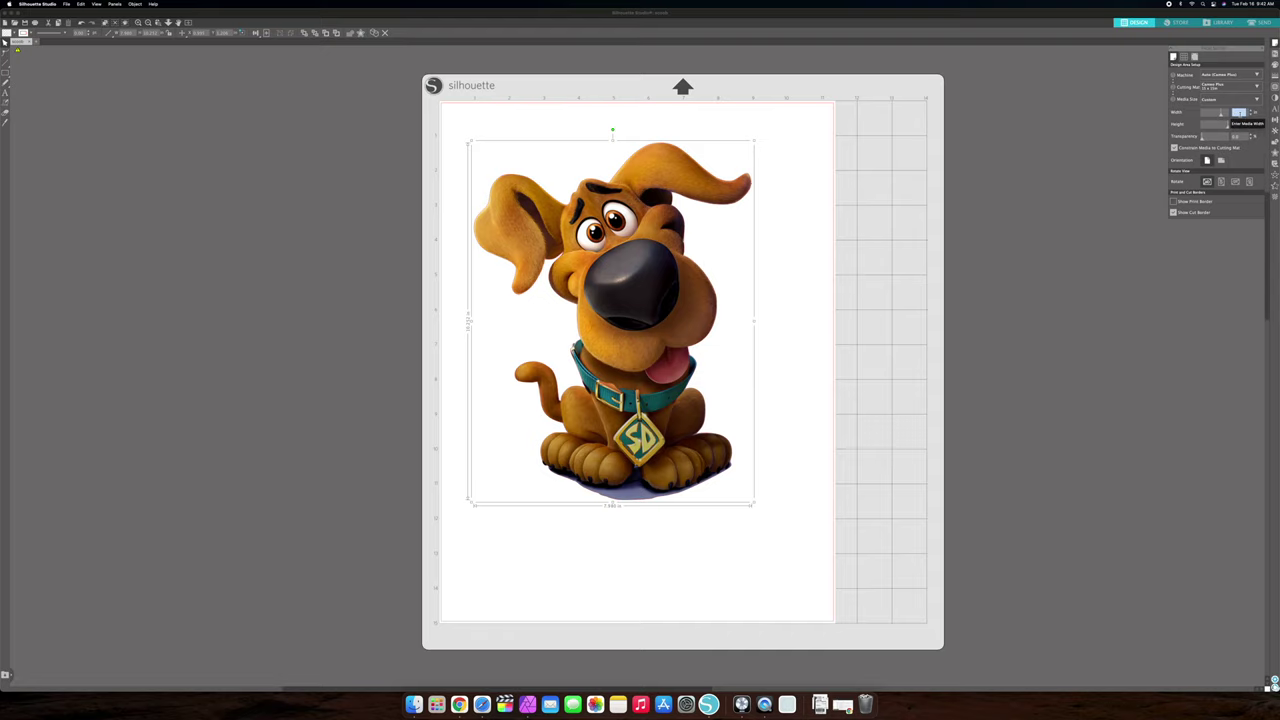
key(Tab)
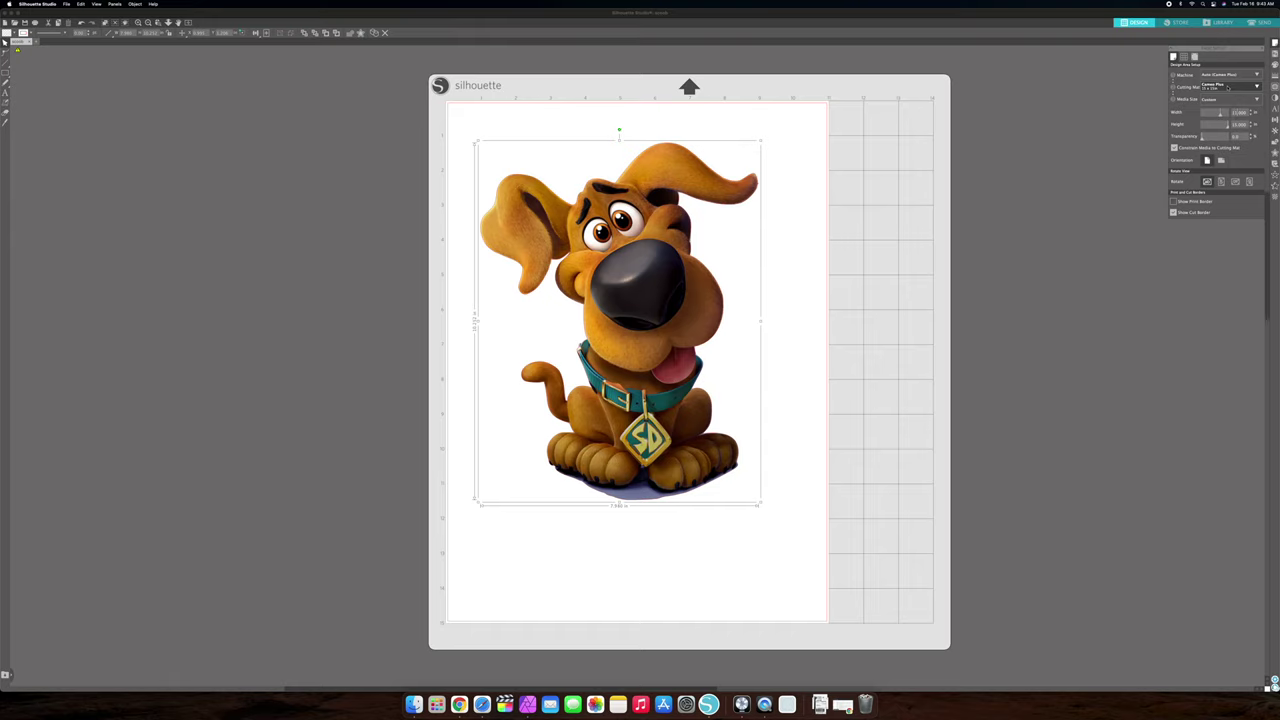
Step: Set the cutting mat to None and try larger widths and heights for the media
click(1228, 89)
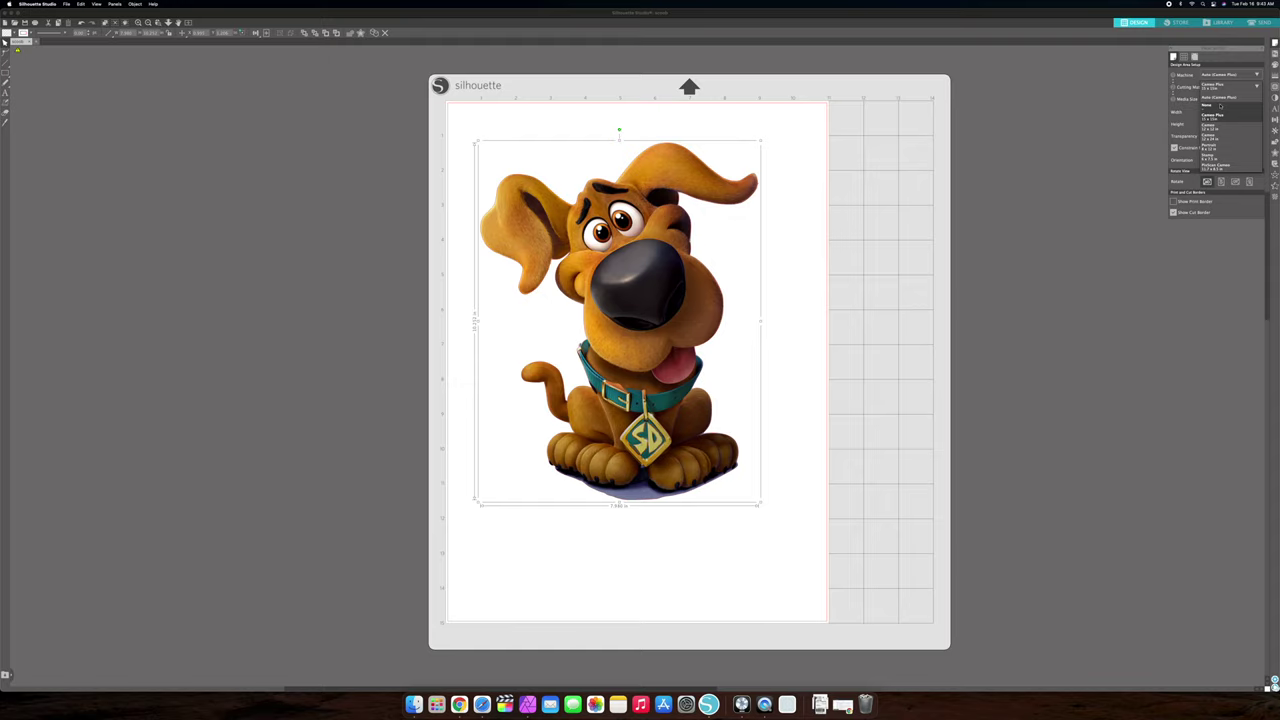
click(1218, 106)
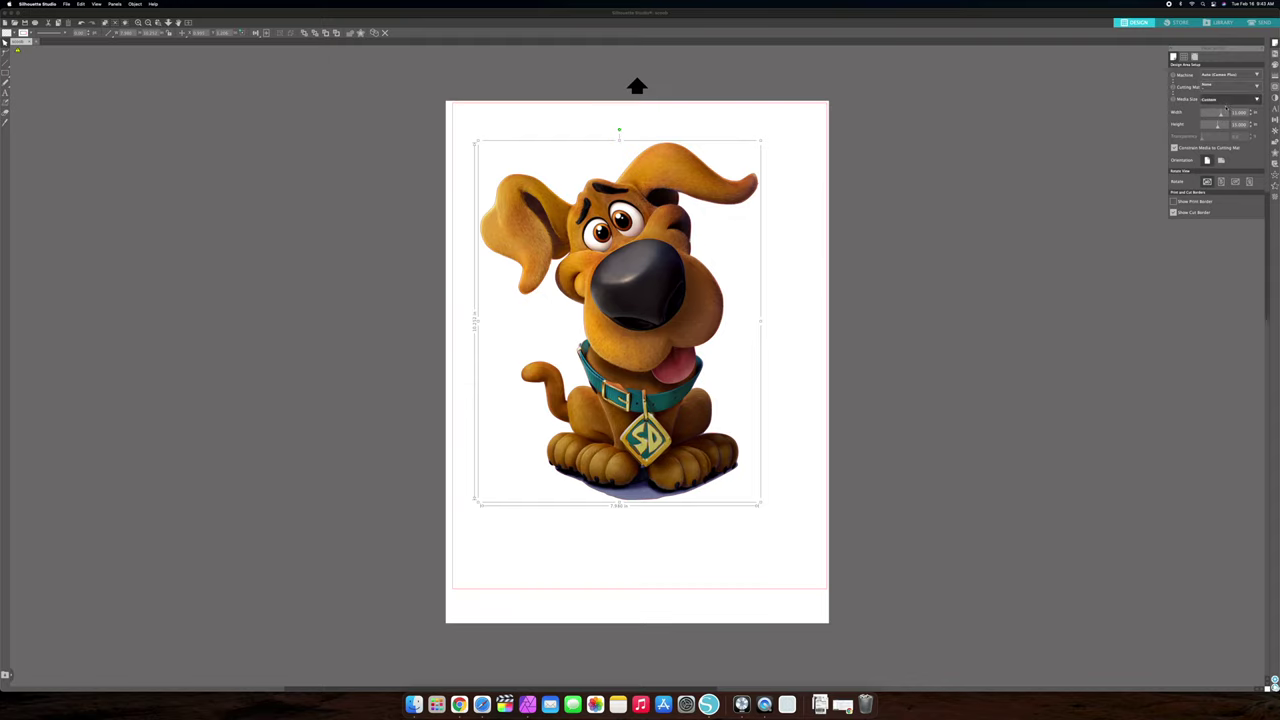
scroll(1220, 115, up, 10)
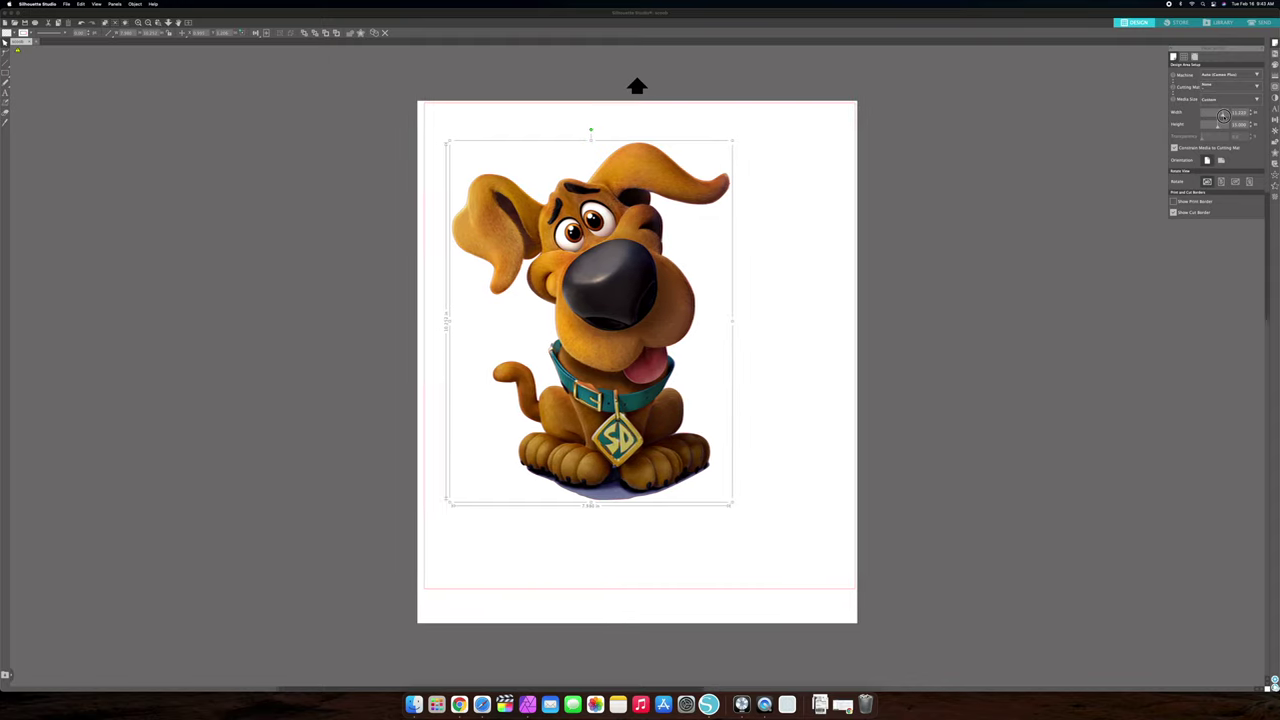
scroll(1218, 124, up, 10)
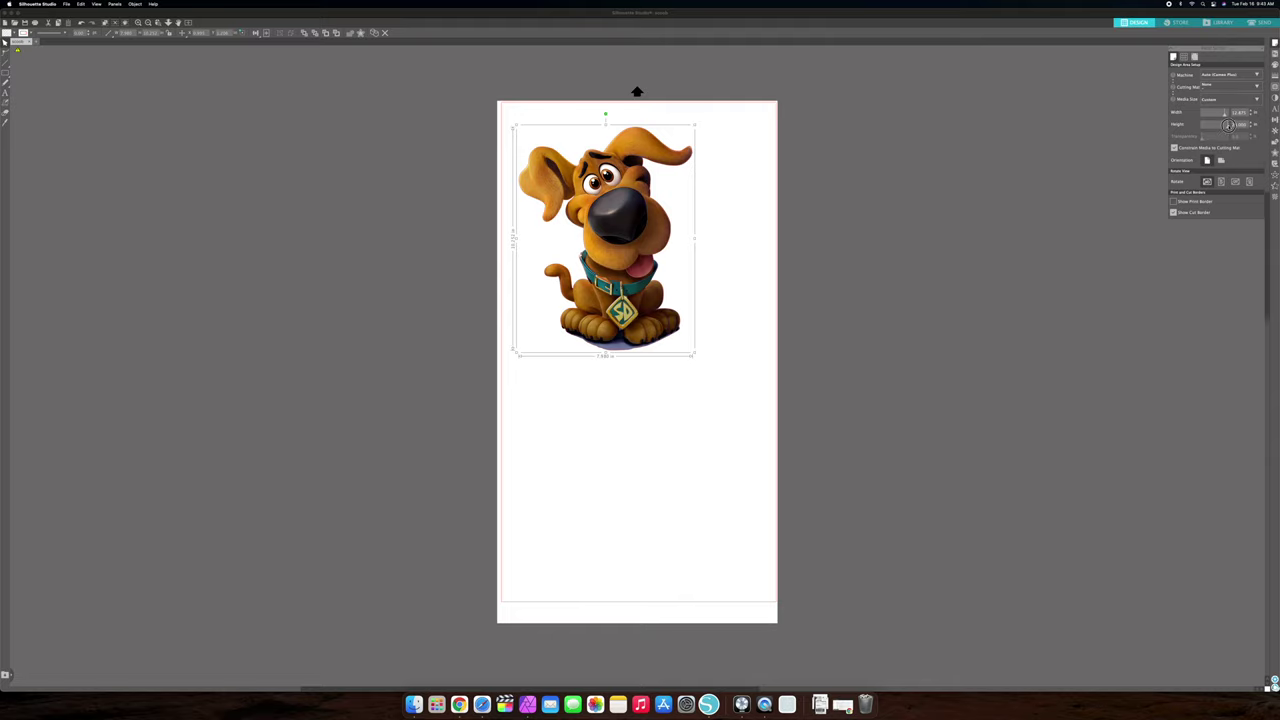
Step: Set the custom media size to 11 inches wide and 15 inches high
click(1238, 112)
text(11)
key(Return)
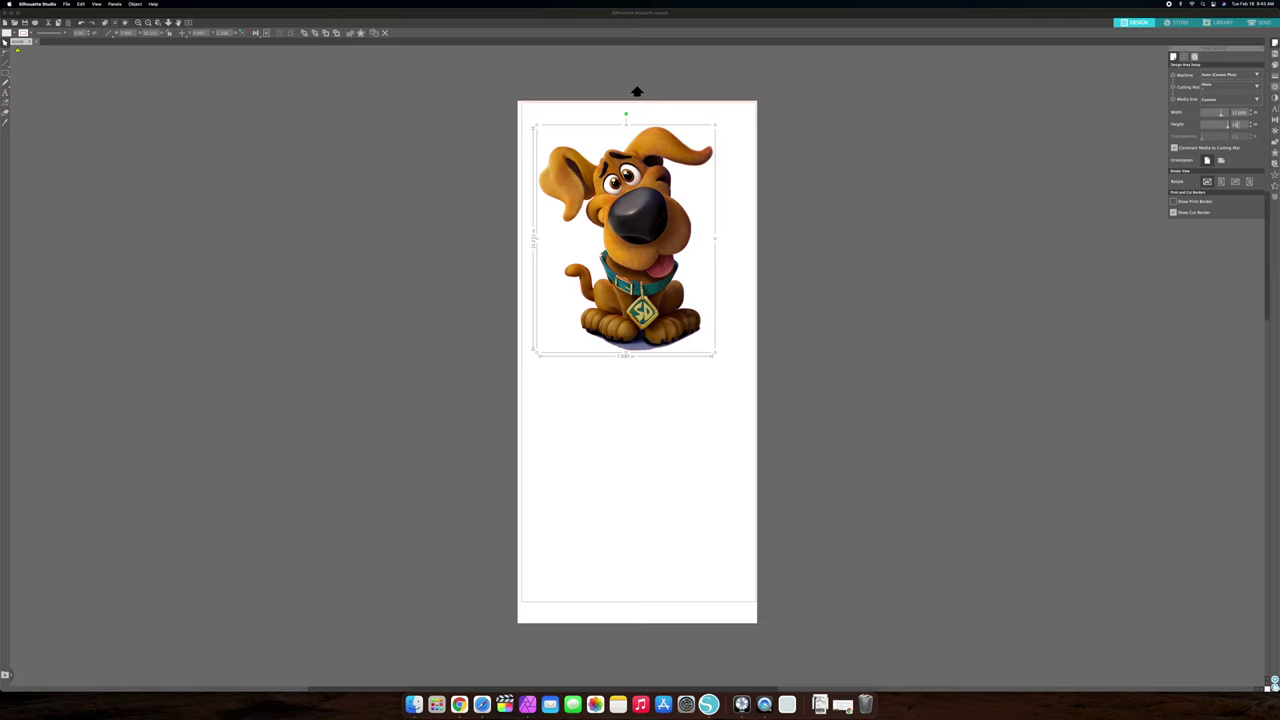
key(Return)
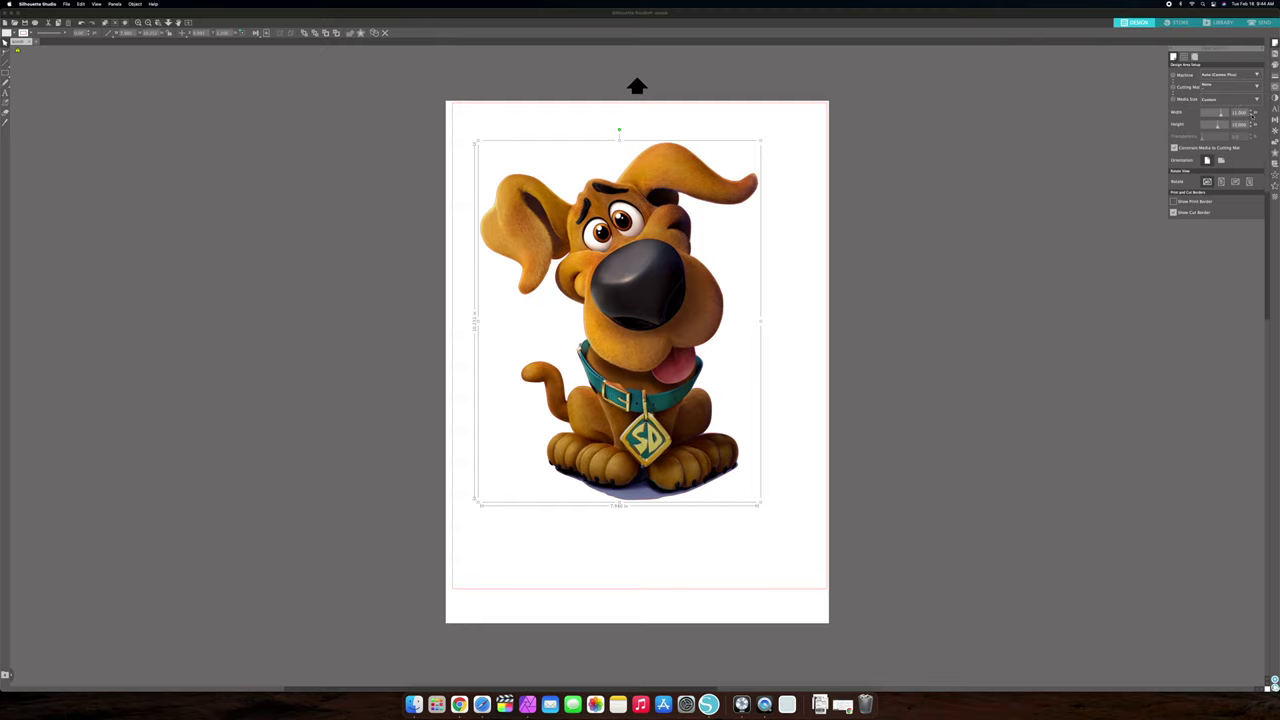
Step: Set the cutting mat to Auto (Cameo Plus) and choose portrait orientation
click(1234, 87)
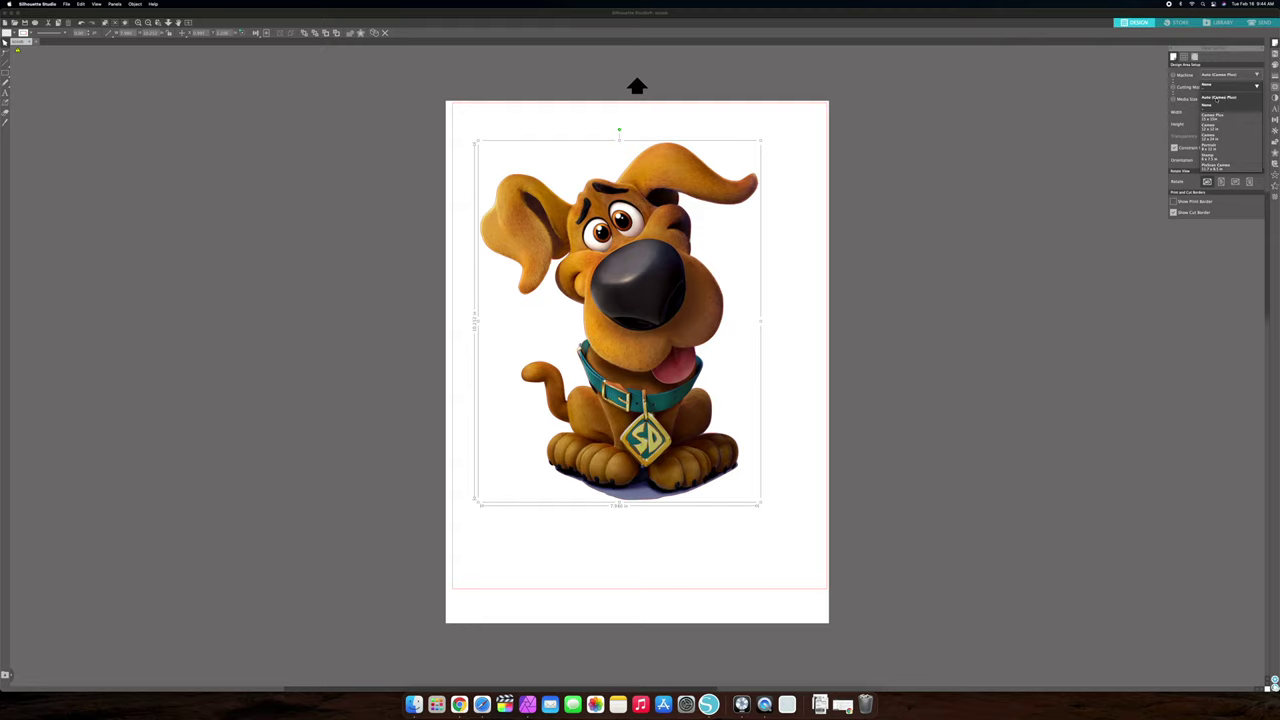
click(1218, 97)
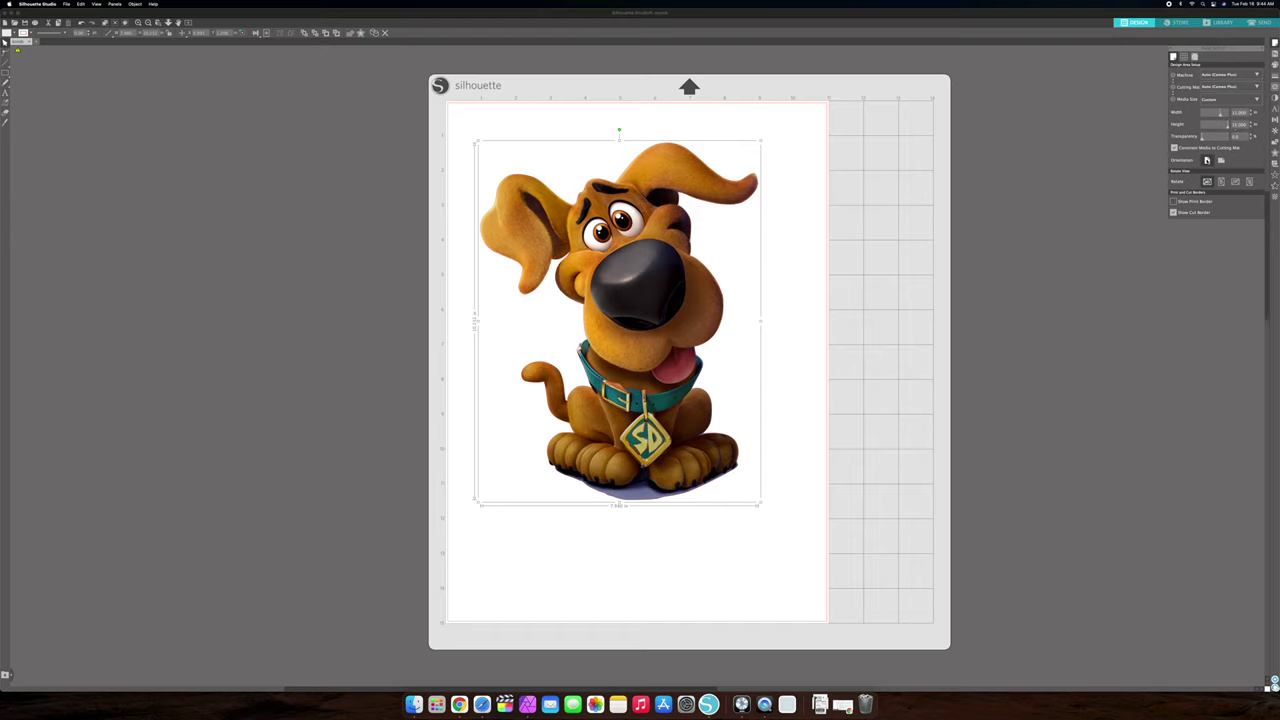
click(1207, 160)
Step: Open the registration mark settings and turn the registration marks on for the page
click(1195, 57)
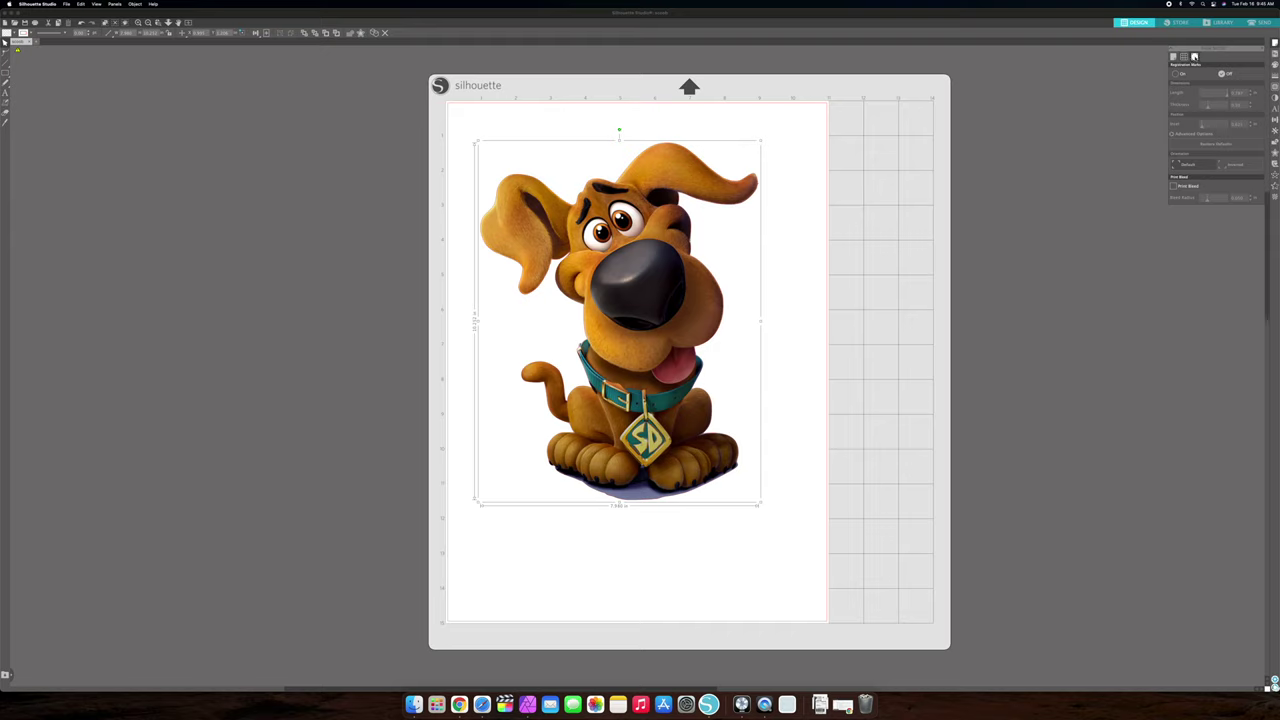
click(1173, 57)
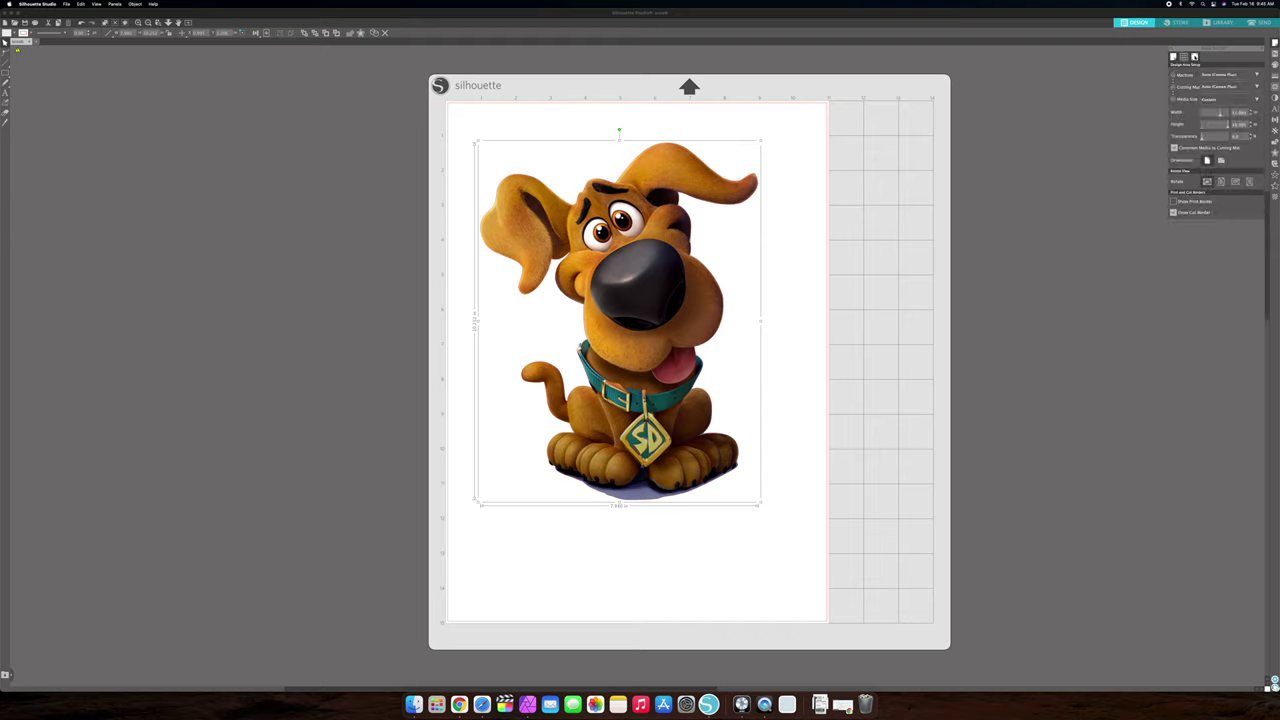
click(1195, 57)
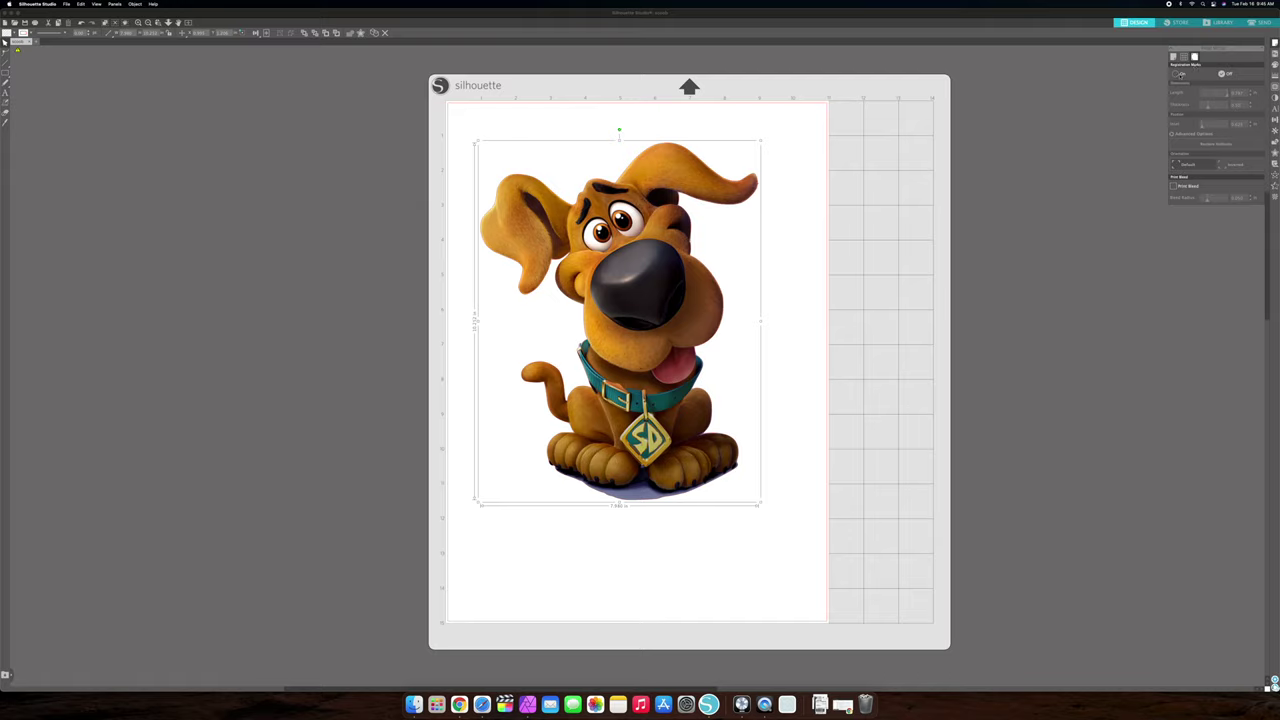
click(1176, 74)
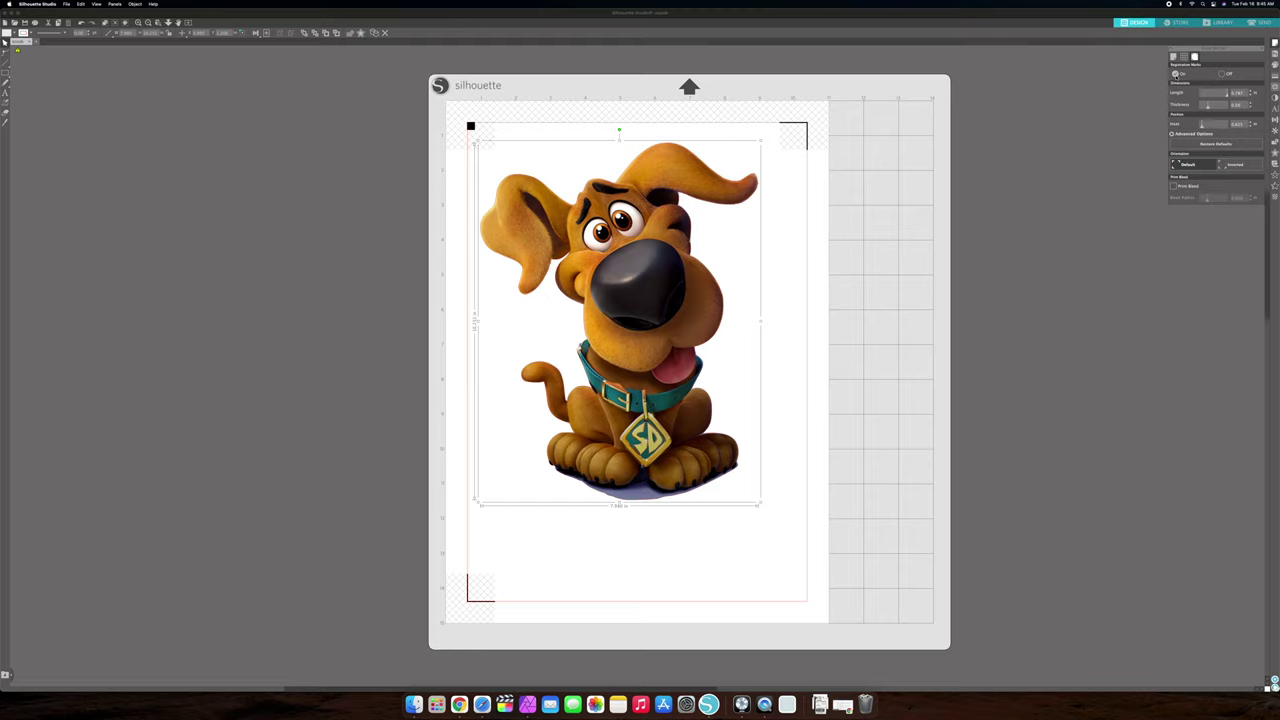
click(1222, 74)
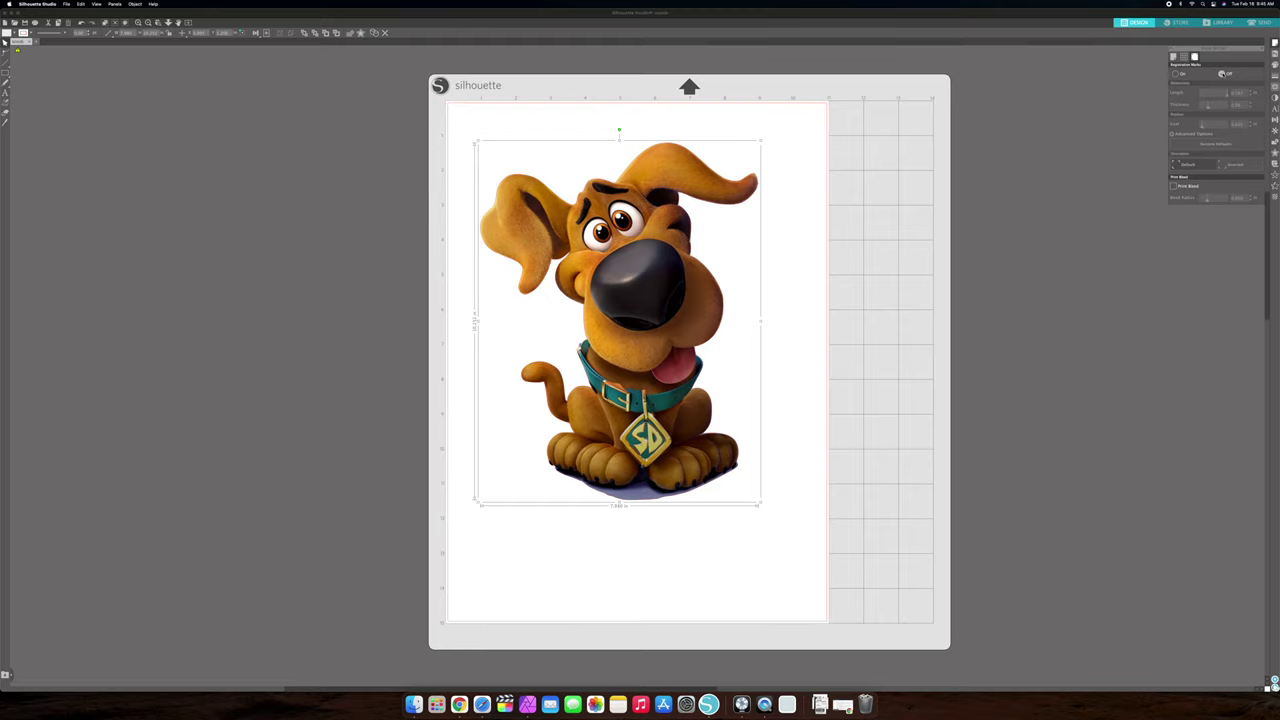
click(1177, 74)
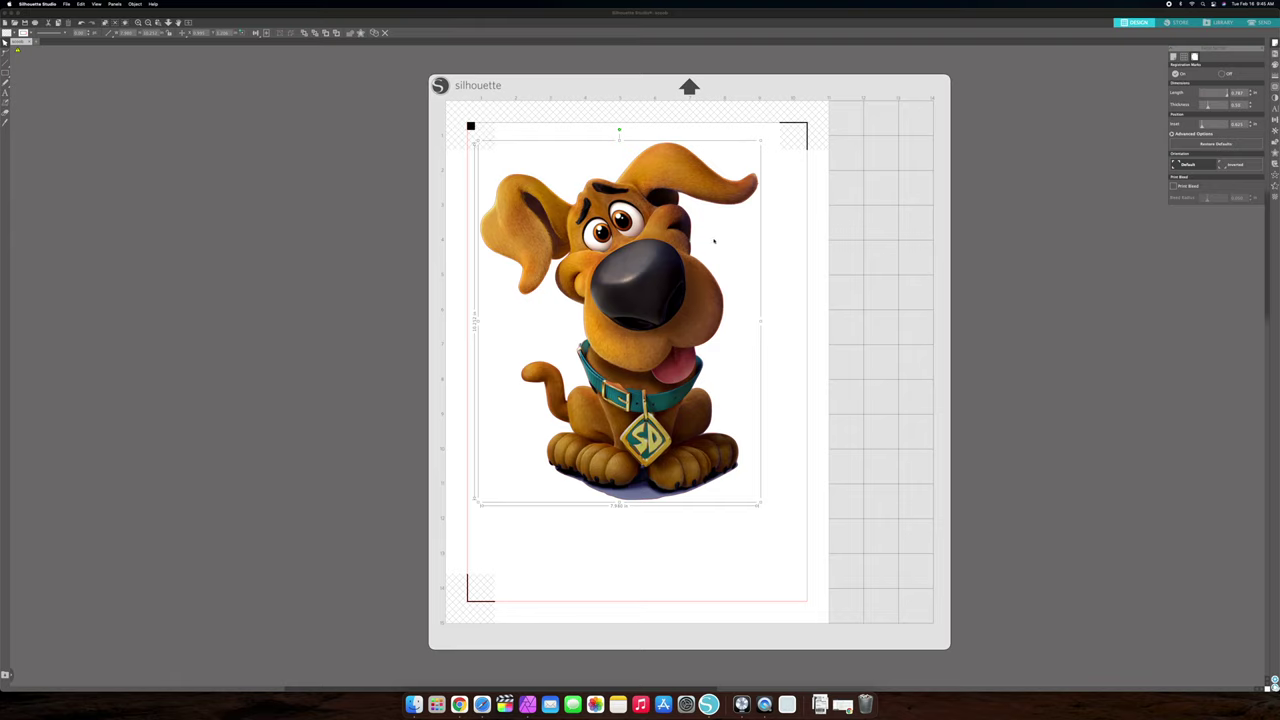
Step: Move the dog image up to the square registration mark and resize it to about 7.4 inches wide
drag(761, 505, 770, 510)
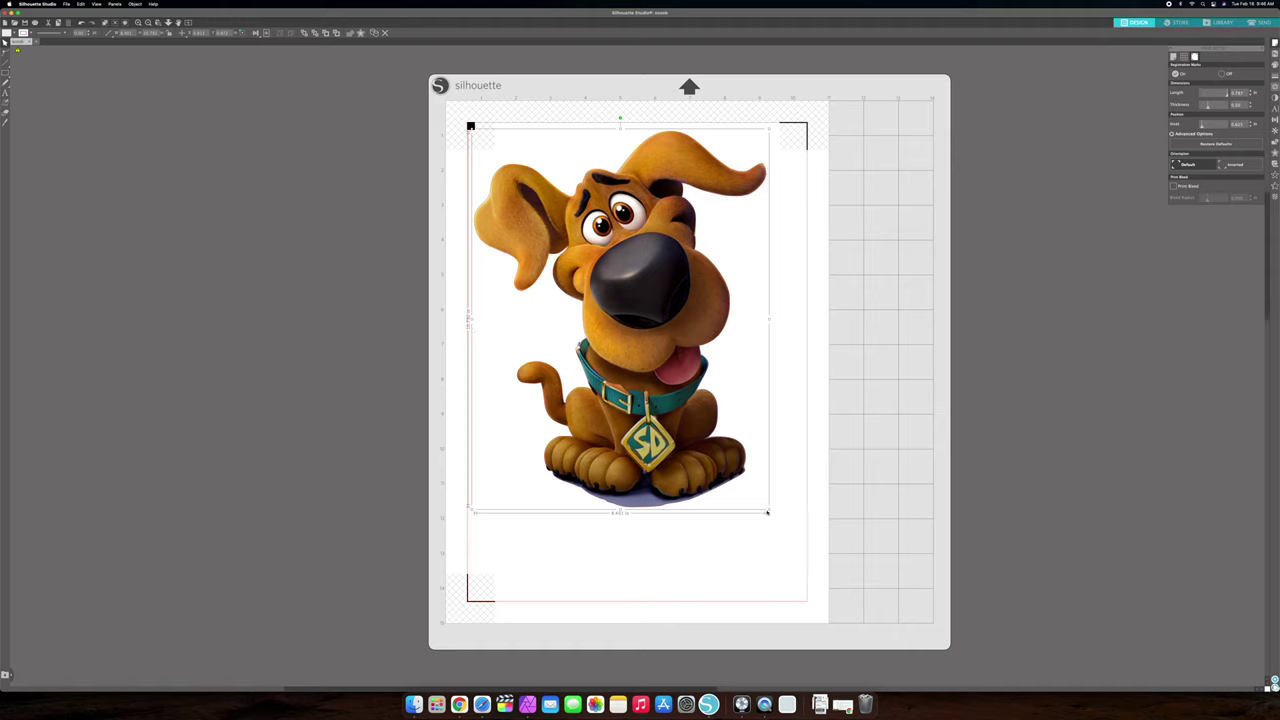
drag(766, 509, 729, 469)
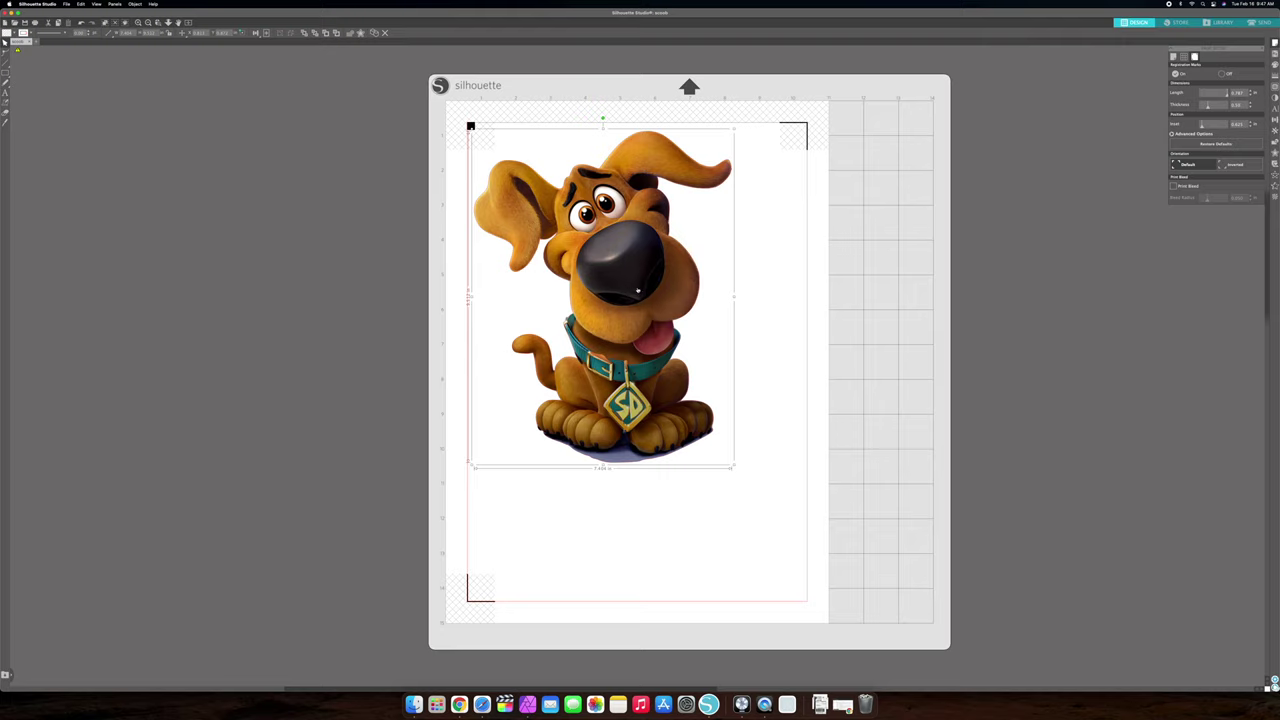
Step: Flip the dog image horizontally
right_click(655, 297)
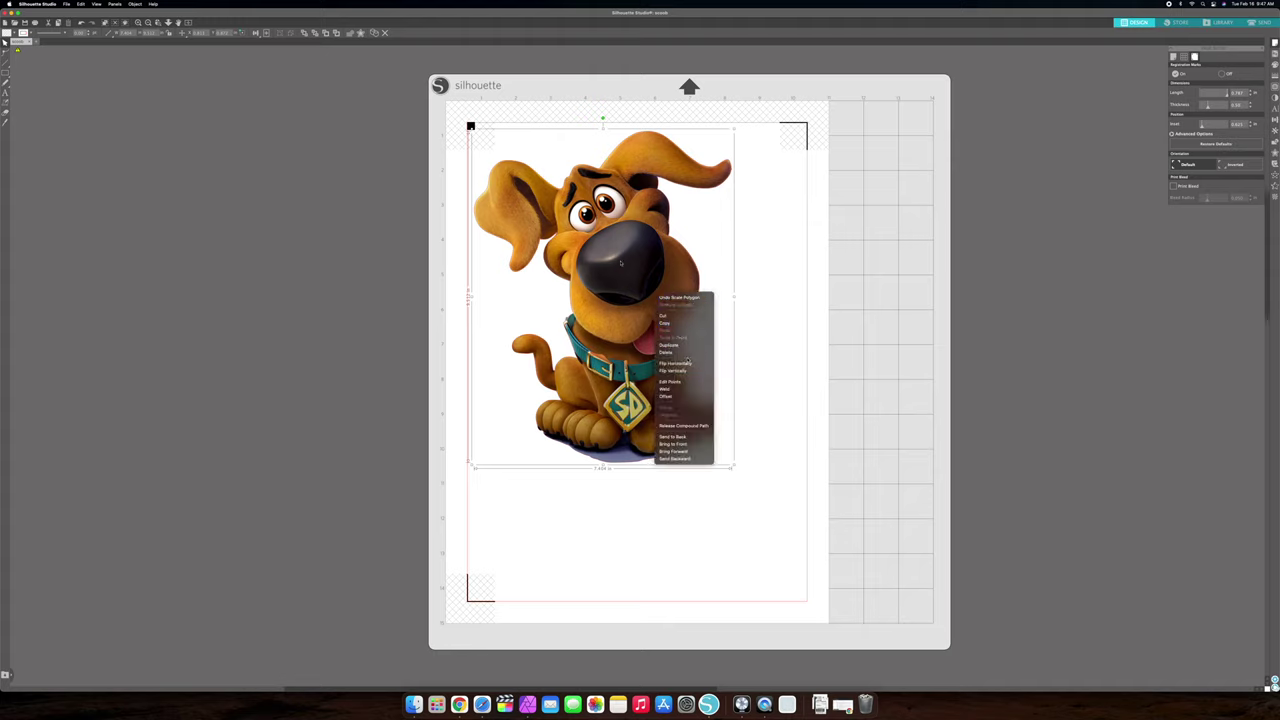
click(688, 362)
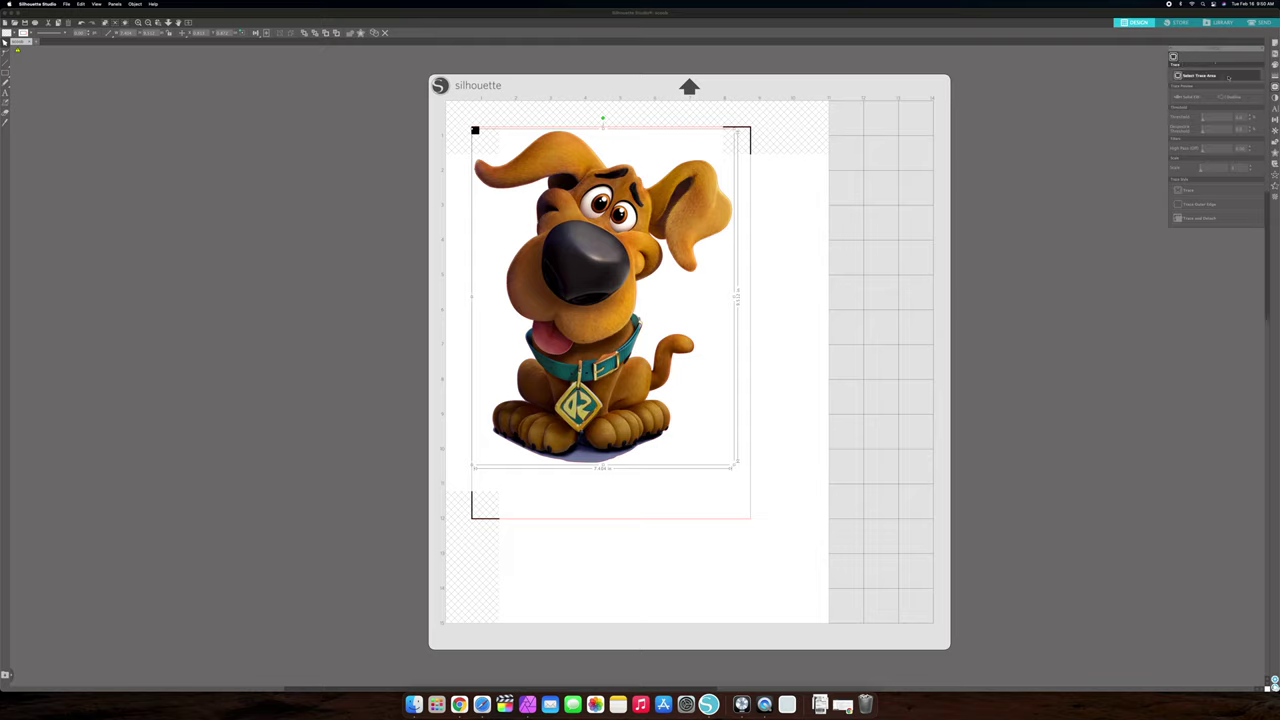
Step: Trace the outer edge of the dog, using a trace area around the whole image and the threshold raised to 100%
click(1228, 77)
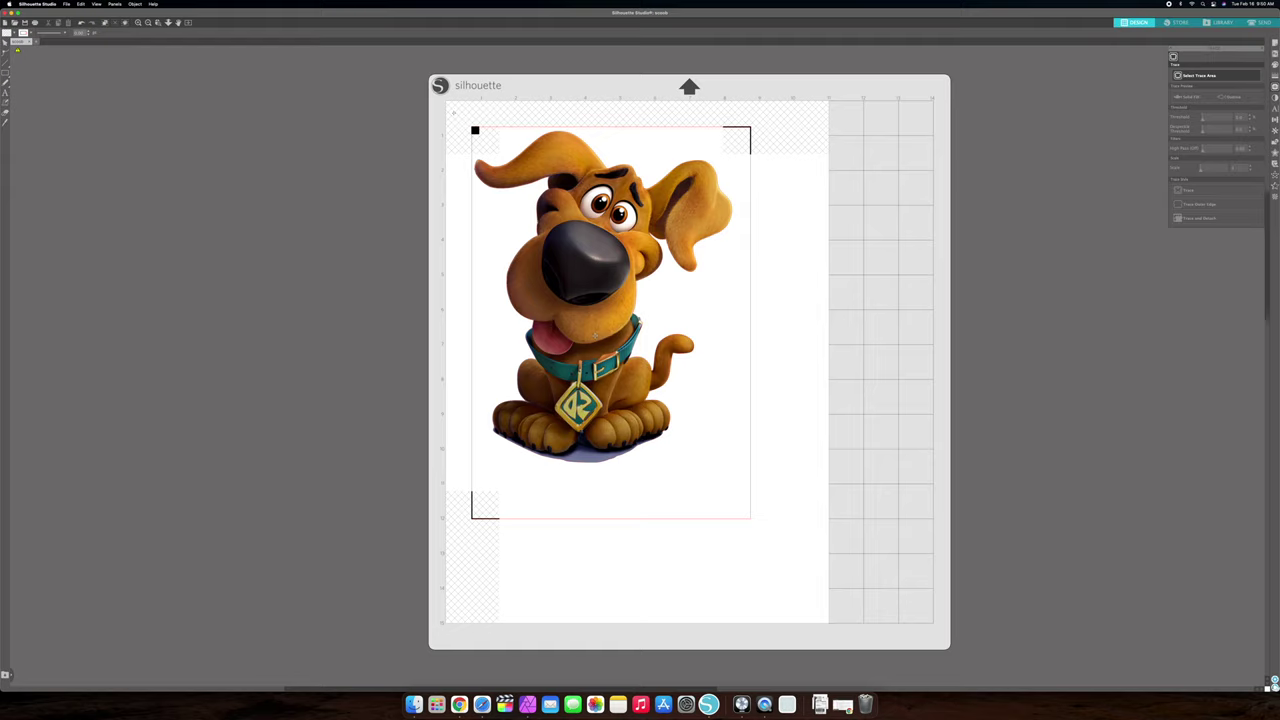
mouse_move(462, 116)
mouse_down()
mouse_move(745, 600)
mouse_move(780, 543)
mouse_move(752, 525)
mouse_up()
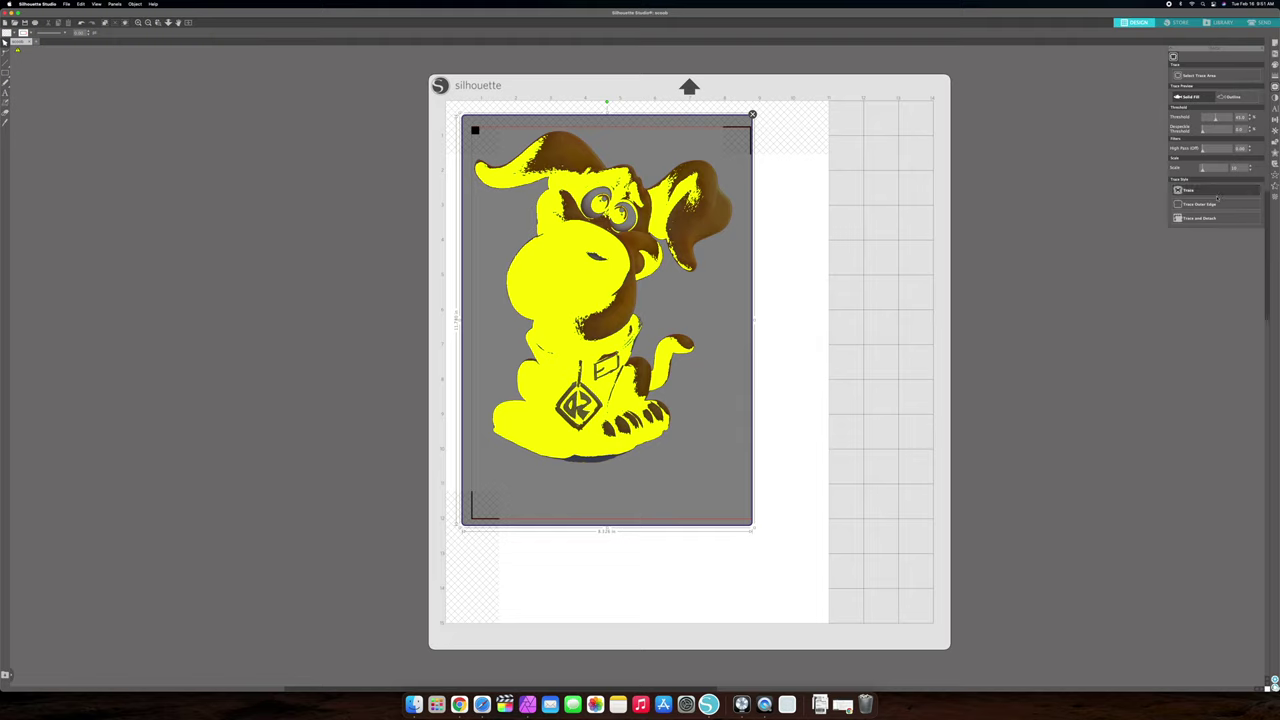
drag(1215, 118, 1236, 118)
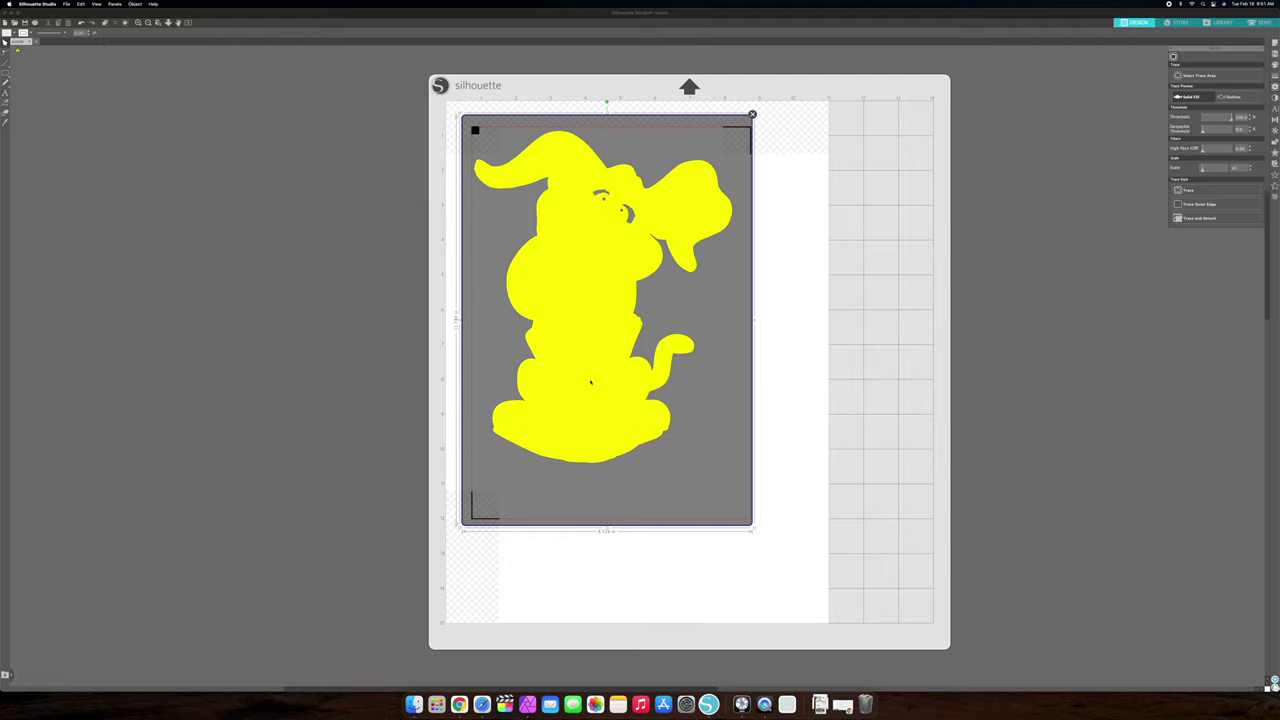
click(1188, 190)
Step: Move the dog image aside to inspect the traced outline beneath it, and undo the move
drag(601, 251, 869, 263)
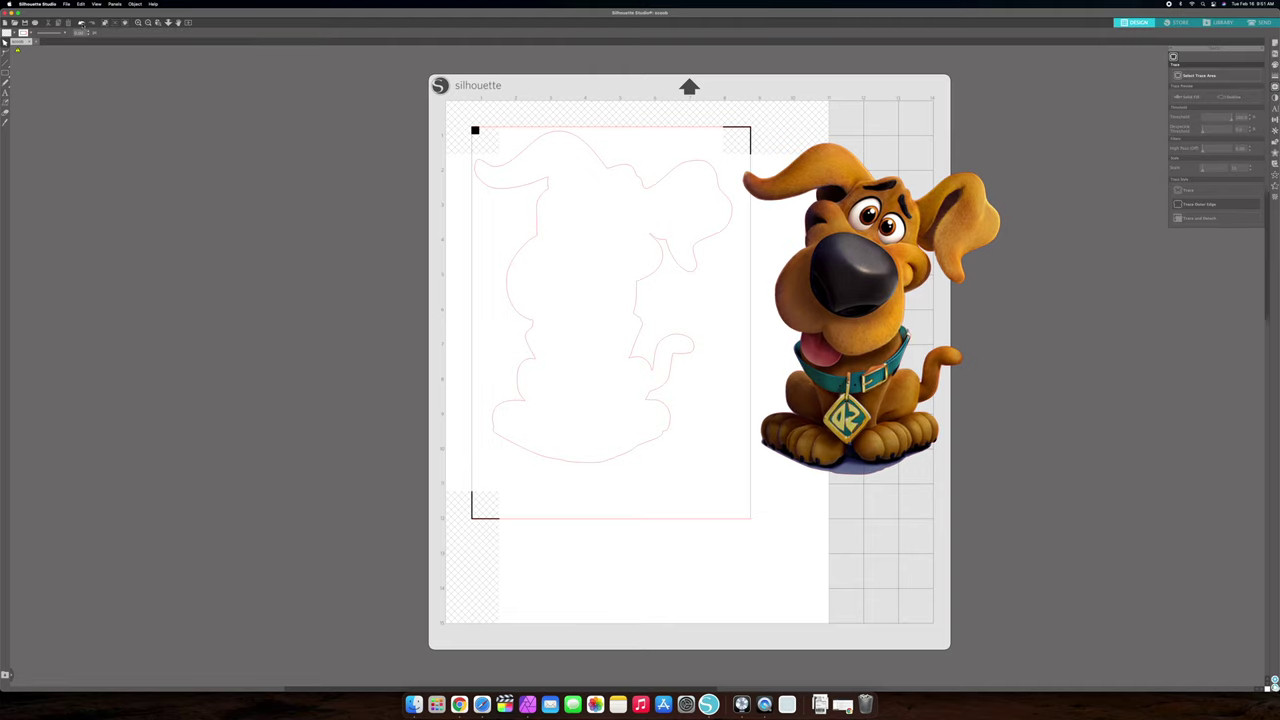
click(80, 4)
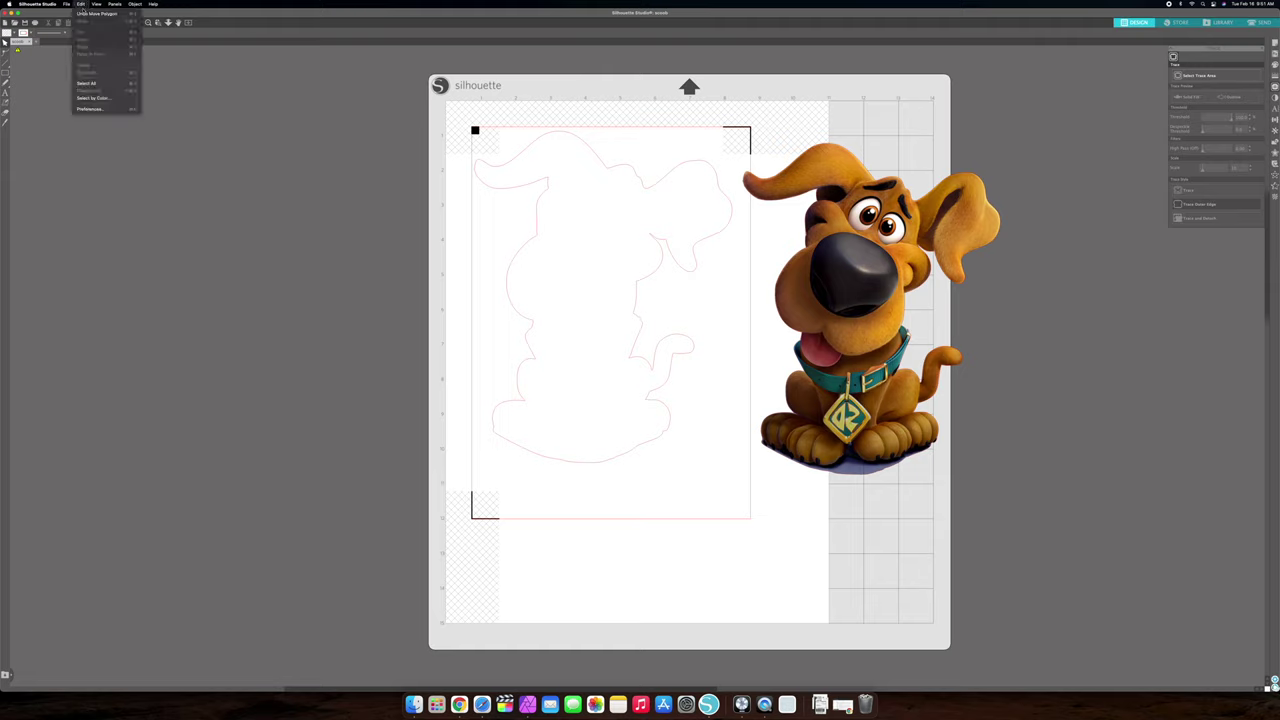
click(56, 115)
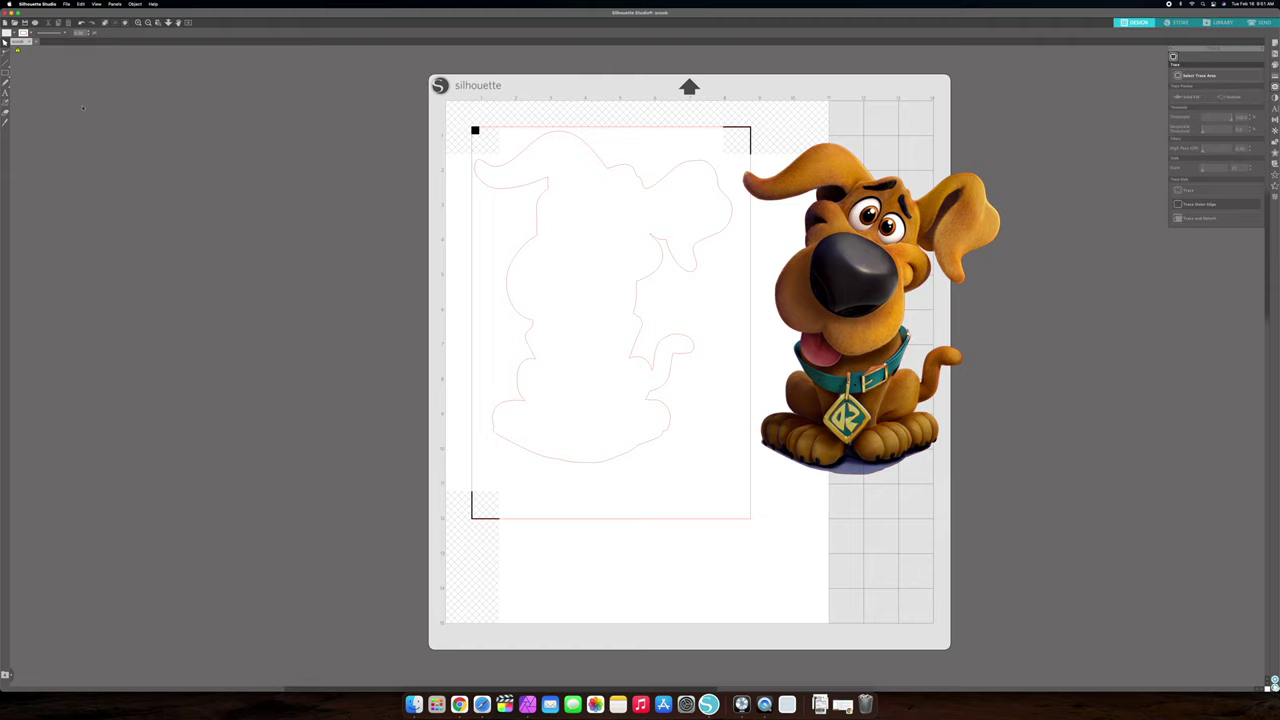
key(super+z)
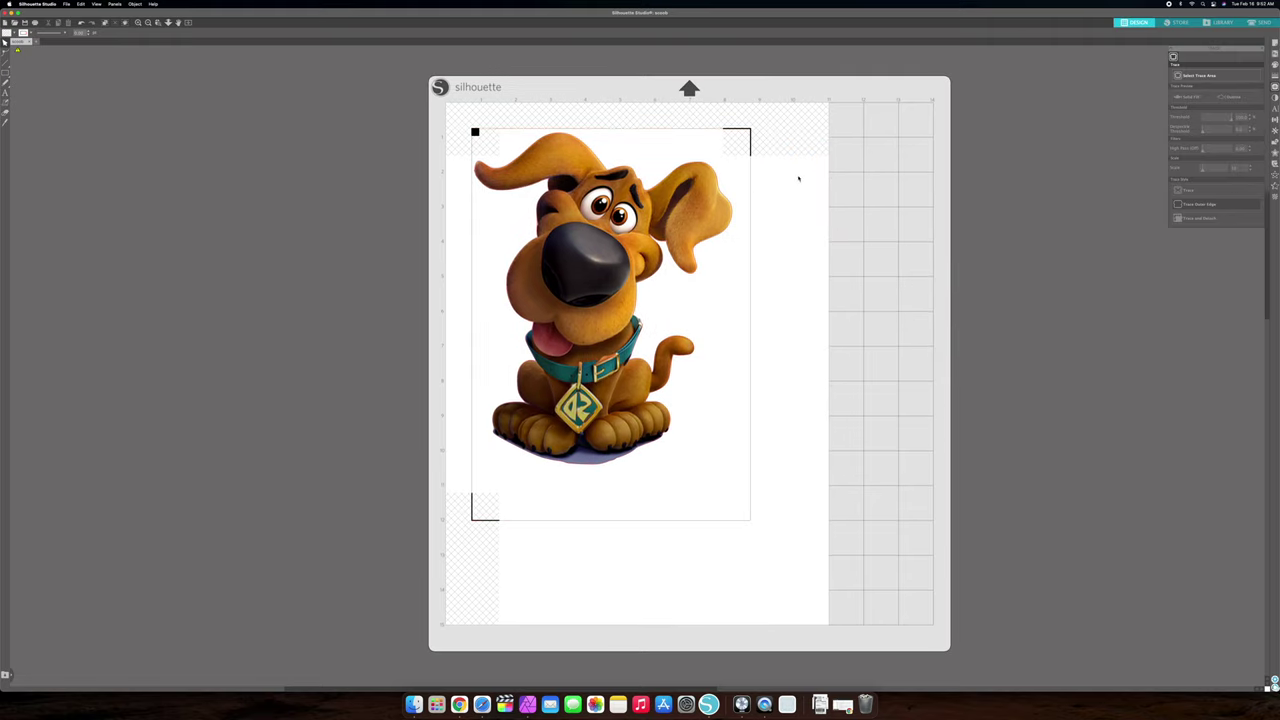
Step: Save the design and print one copy of the page on the EPSON printer with the default settings
key(super+s)
key(super+p)
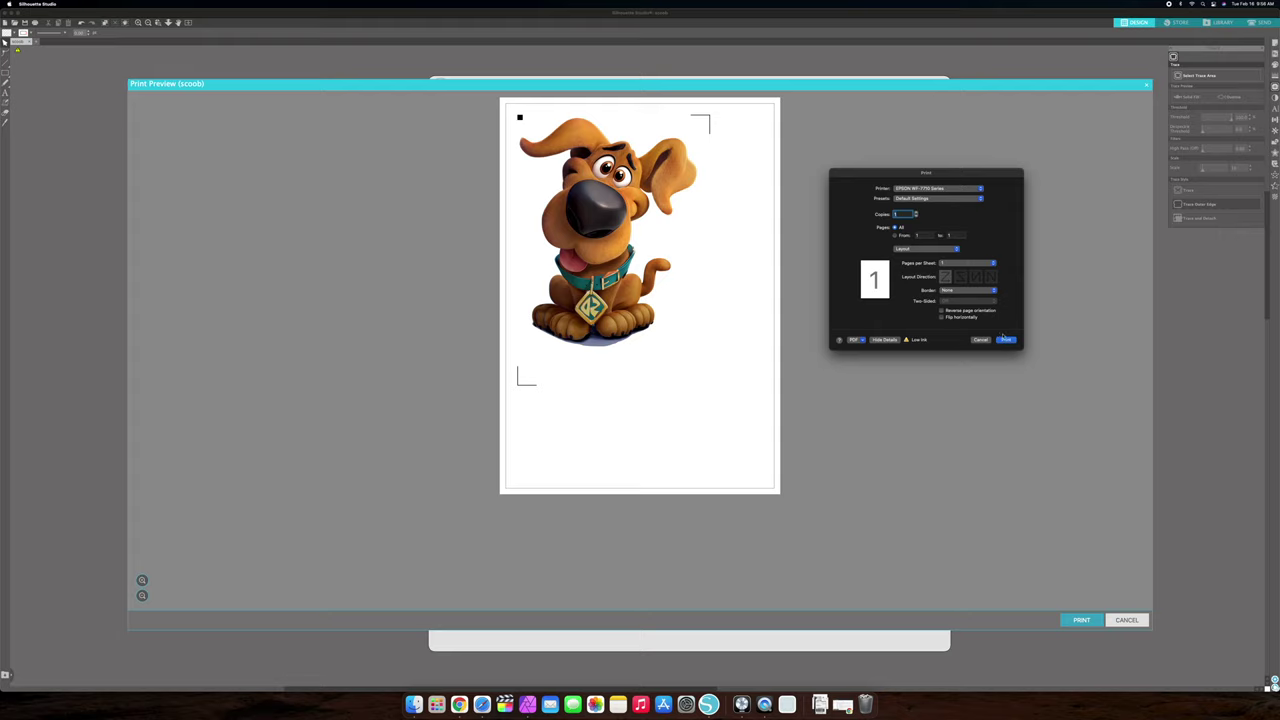
click(1006, 340)
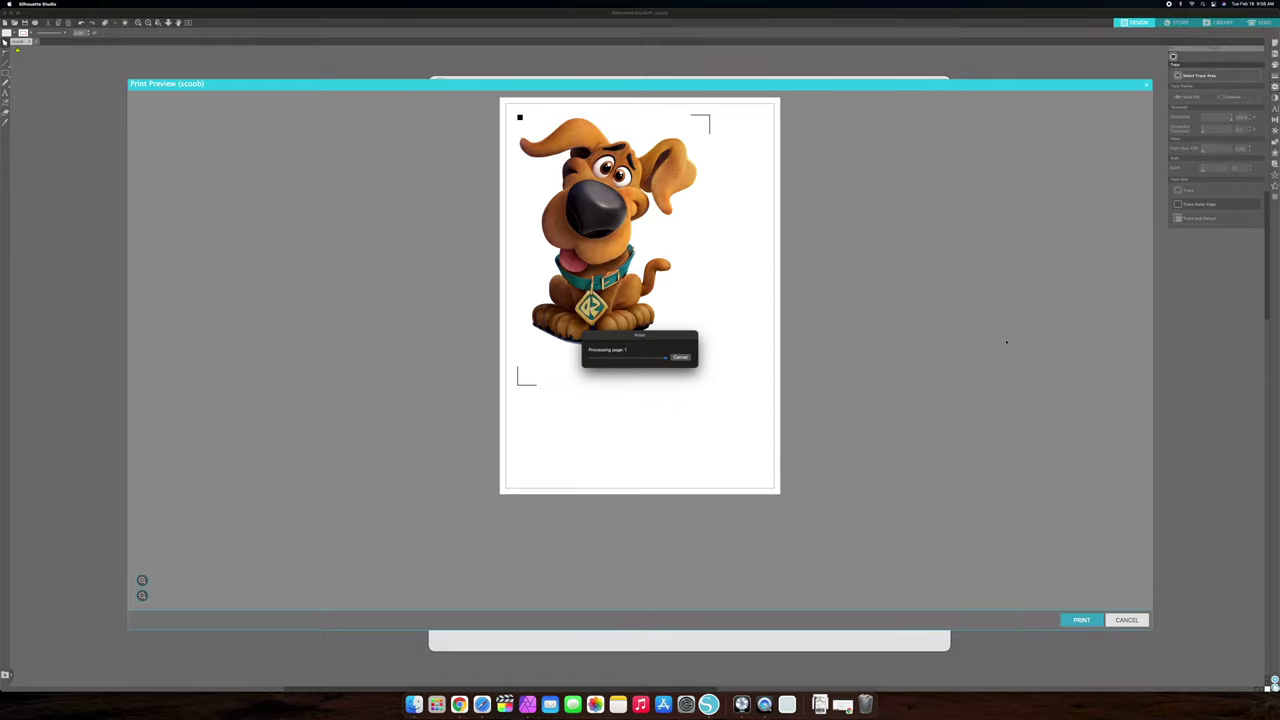